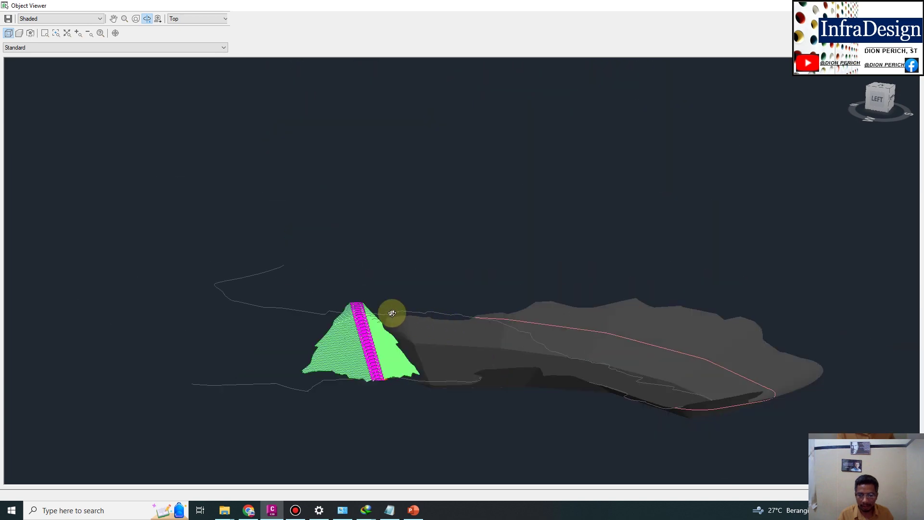
# - Orbit the shaded reservoir model to see the surface from above and the dam from behind
pyautogui.moveTo(352, 337)
pyautogui.mouseDown()
pyautogui.moveTo(378, 374)
pyautogui.moveTo(456, 382)
pyautogui.moveTo(569, 365)
pyautogui.moveTo(472, 283)
pyautogui.moveTo(567, 213)
pyautogui.moveTo(479, 248)
pyautogui.mouseUp()
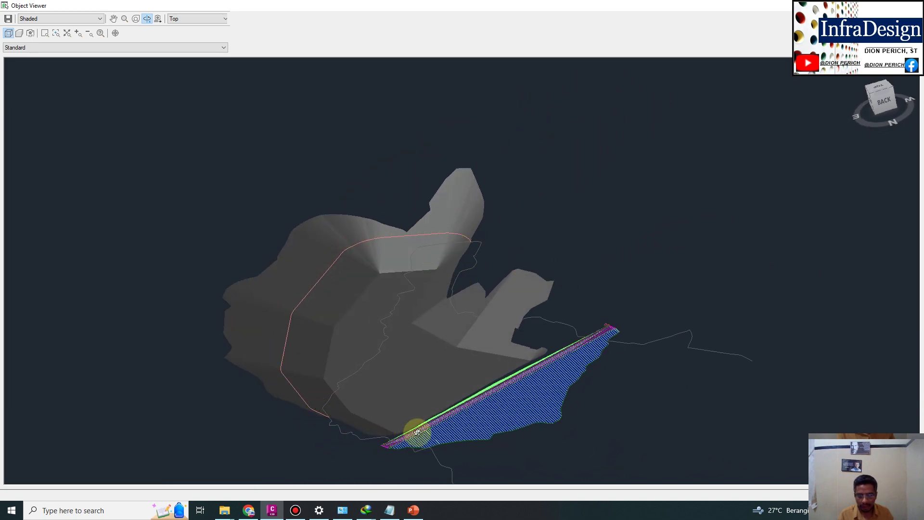
pyautogui.moveTo(496, 421)
pyautogui.mouseDown()
pyautogui.moveTo(519, 362)
pyautogui.moveTo(543, 367)
pyautogui.moveTo(439, 367)
pyautogui.moveTo(527, 287)
pyautogui.moveTo(446, 350)
pyautogui.moveTo(487, 258)
pyautogui.moveTo(467, 376)
pyautogui.moveTo(554, 281)
pyautogui.moveTo(629, 329)
pyautogui.moveTo(617, 316)
pyautogui.moveTo(553, 355)
pyautogui.moveTo(586, 258)
pyautogui.moveTo(615, 365)
pyautogui.mouseUp()
pyautogui.press('Escape')
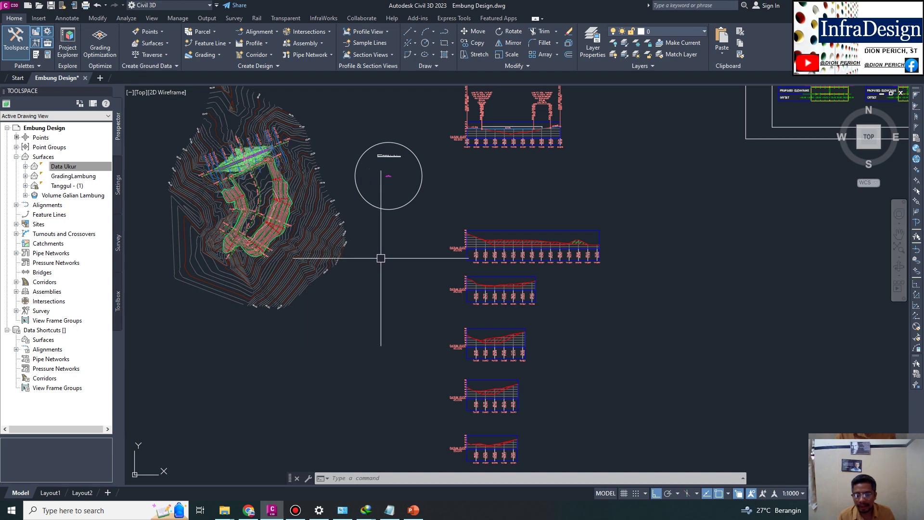
pyautogui.moveTo(381, 259)
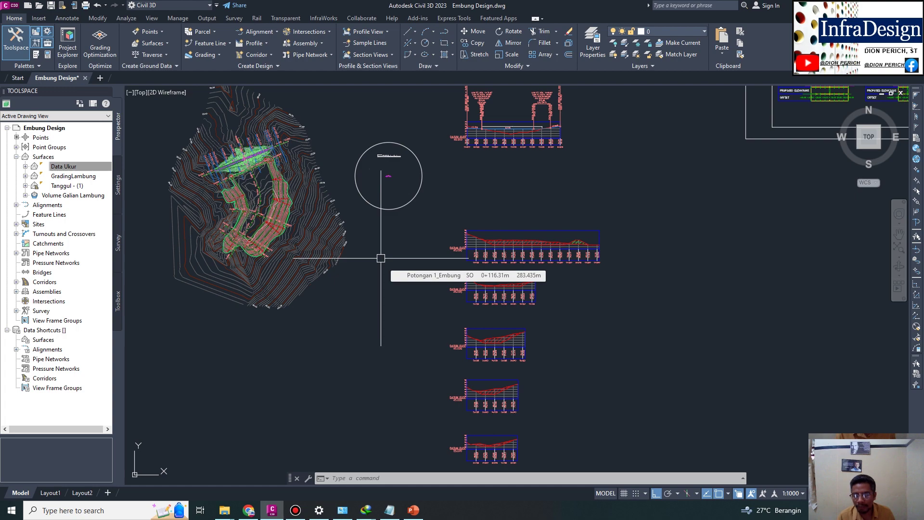
# - Switch from Civil 3D to the DESIGN EMBUNG PowerPoint deck
pyautogui.click(423, 478)
pyautogui.click(415, 512)
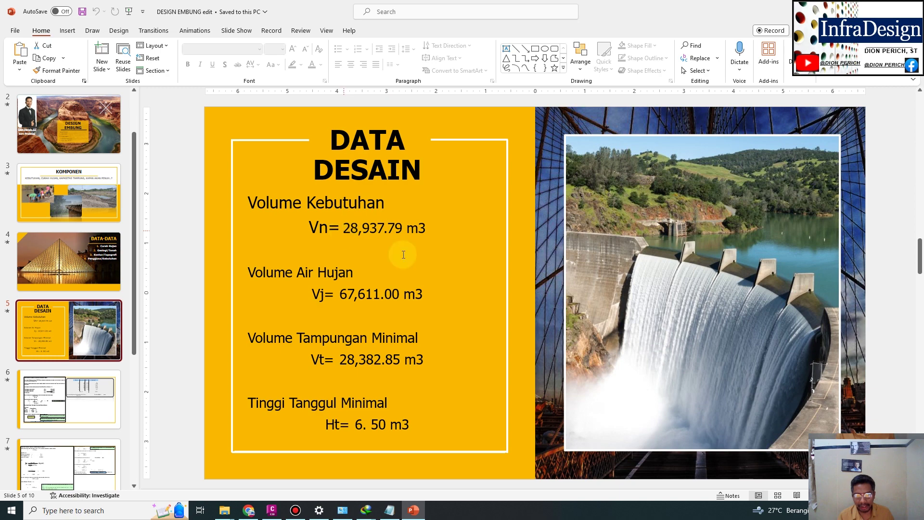
# - Return from the DATA DESAIN slide to the Civil 3D Embung Design drawing
pyautogui.hotkey('alt', 'Tab')
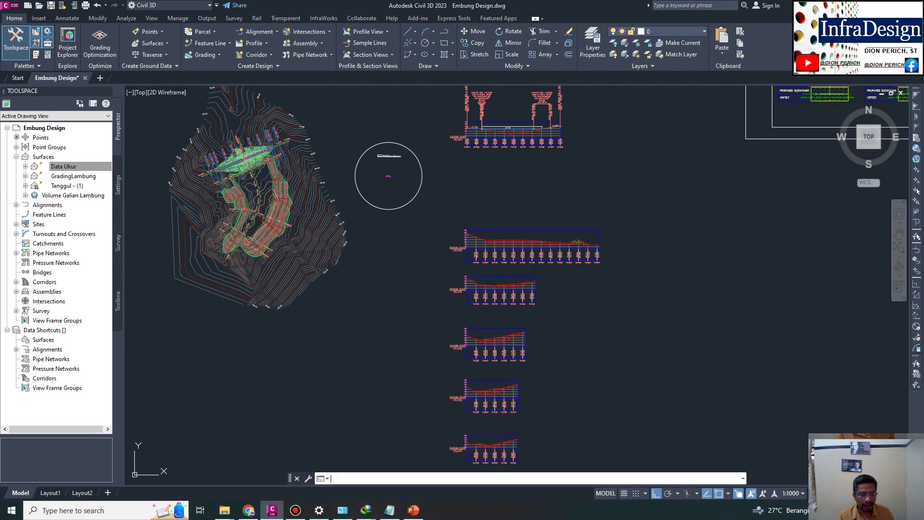
# - Zoom into the reservoir pond and pick its GradingLambung boundary feature line
pyautogui.scroll(3, 340, 232)
pyautogui.moveTo(220, 231)
pyautogui.mouseDown(button='middle')
pyautogui.moveTo(286, 295)
pyautogui.moveTo(321, 361)
pyautogui.mouseUp(button='middle')
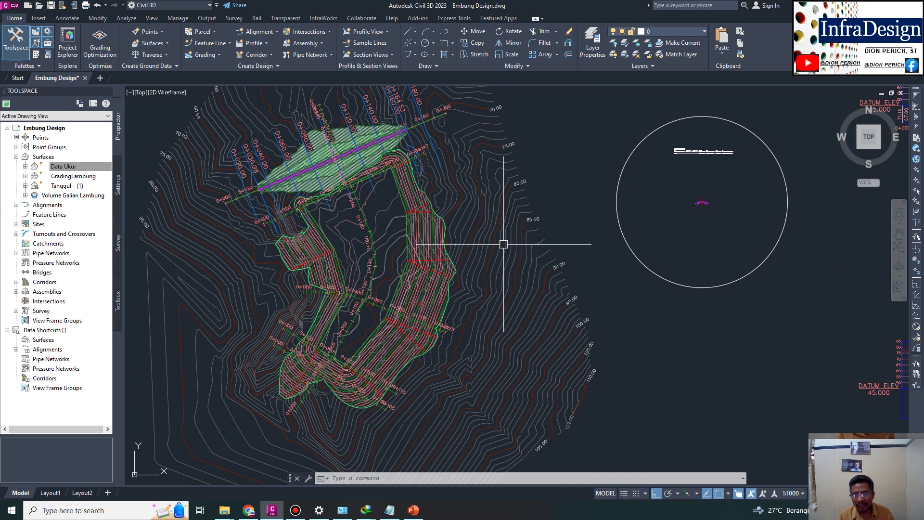
pyautogui.moveTo(503, 245); pyautogui.dragTo(488, 251, button='middle')
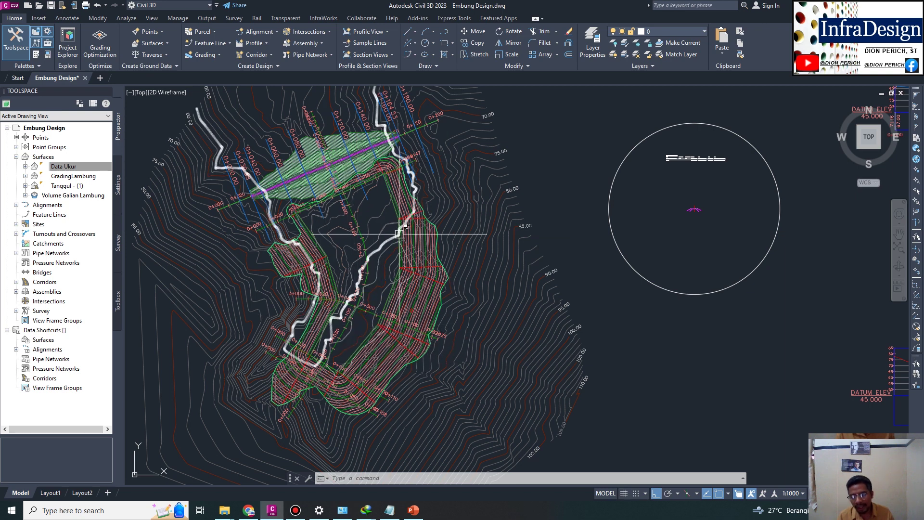
pyautogui.moveTo(468, 160); pyautogui.dragTo(451, 170, button='middle')
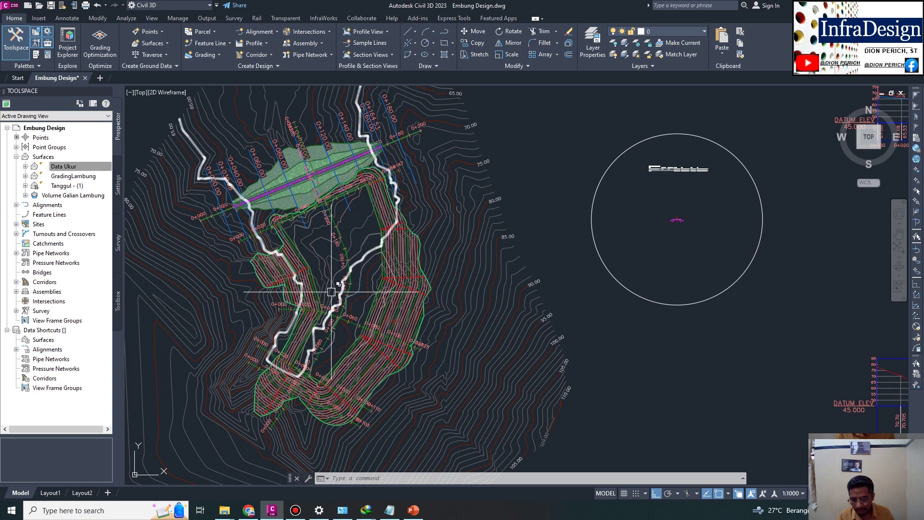
pyautogui.scroll(5, 315, 289)
pyautogui.scroll(-5, 310, 271)
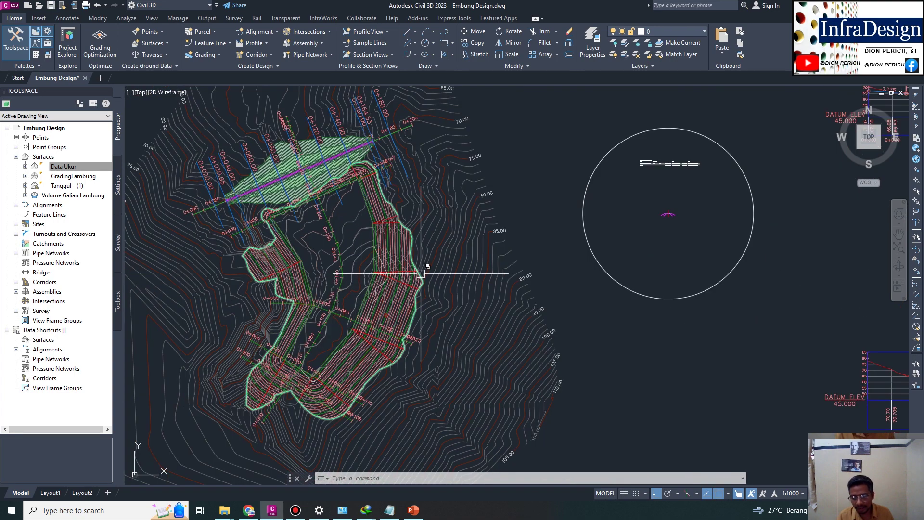
pyautogui.scroll(5, 439, 268)
pyautogui.scroll(2, 295, 274)
pyautogui.click(295, 275)
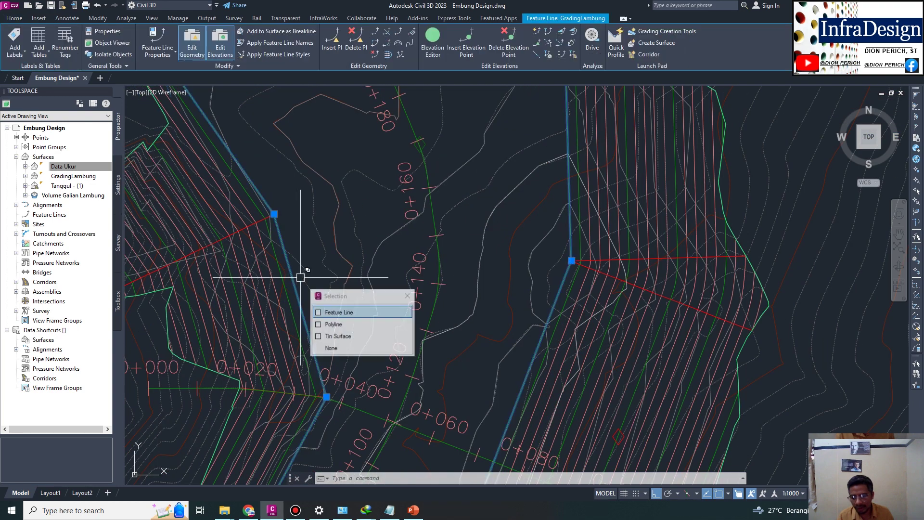
# - Show all pond grading feature lines in the Object Viewer, tilt the model, then close it
pyautogui.scroll(2, 257, 266)
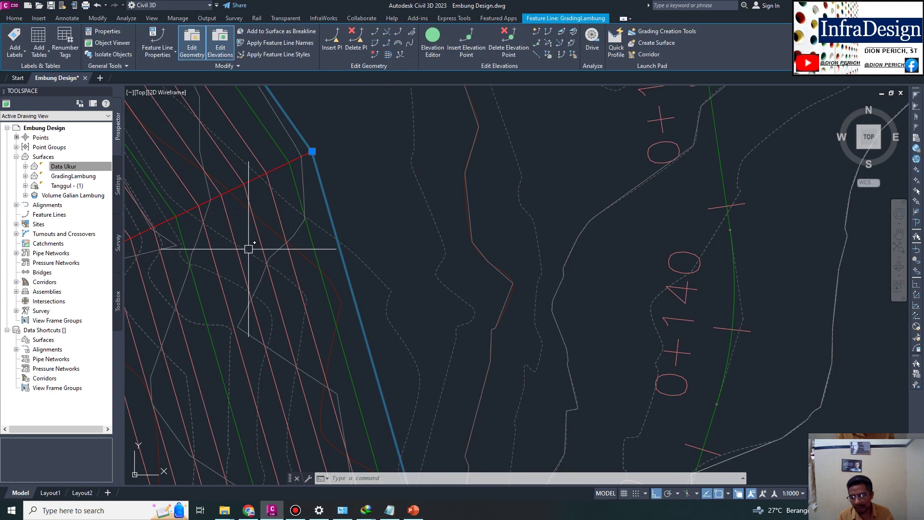
pyautogui.click(258, 234)
pyautogui.scroll(-6, 382, 256)
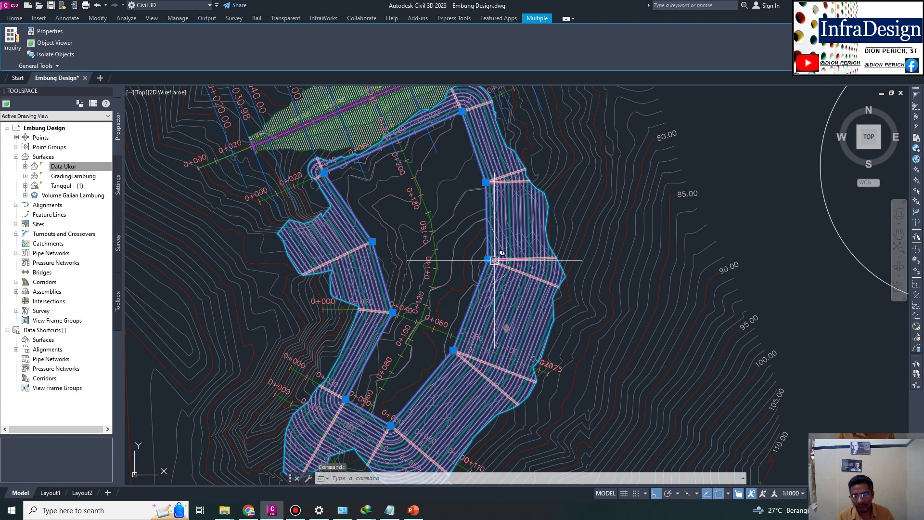
pyautogui.rightClick(449, 197)
pyautogui.click(494, 292)
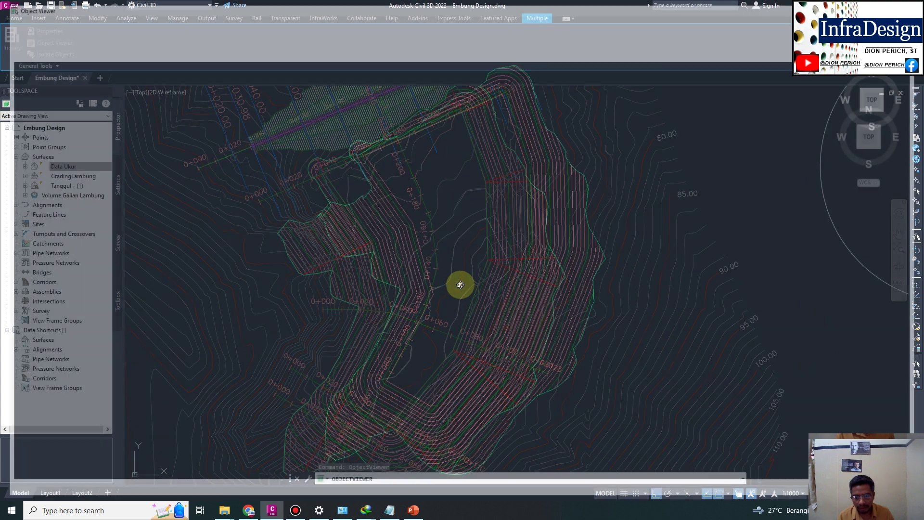
pyautogui.moveTo(479, 279)
pyautogui.mouseDown()
pyautogui.moveTo(501, 231)
pyautogui.moveTo(481, 277)
pyautogui.moveTo(584, 250)
pyautogui.moveTo(440, 229)
pyautogui.moveTo(445, 197)
pyautogui.mouseUp()
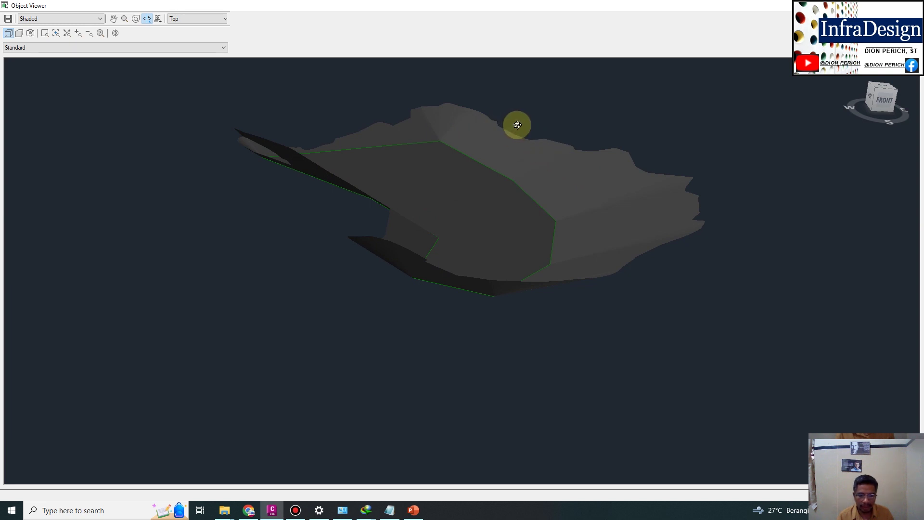
pyautogui.scroll(2, 511, 132)
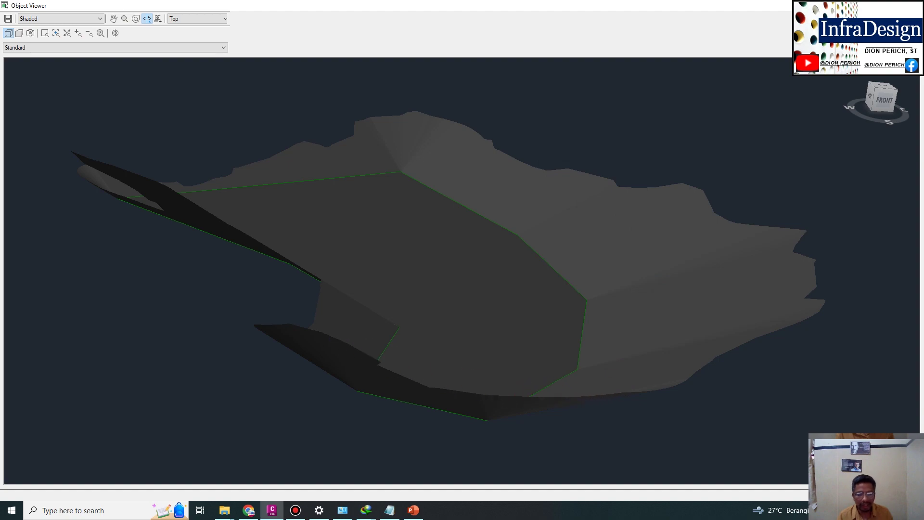
pyautogui.press('Escape')
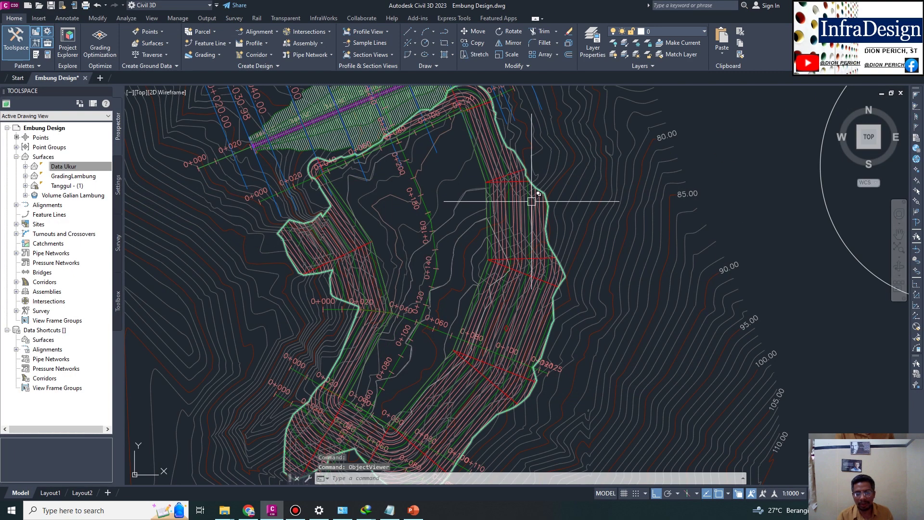
# - Test-delete the contour past the dam's right end, then undo and deselect it
pyautogui.moveTo(536, 211); pyautogui.dragTo(530, 208, button='middle')
pyautogui.scroll(3, 530, 208)
pyautogui.scroll(-3, 520, 203)
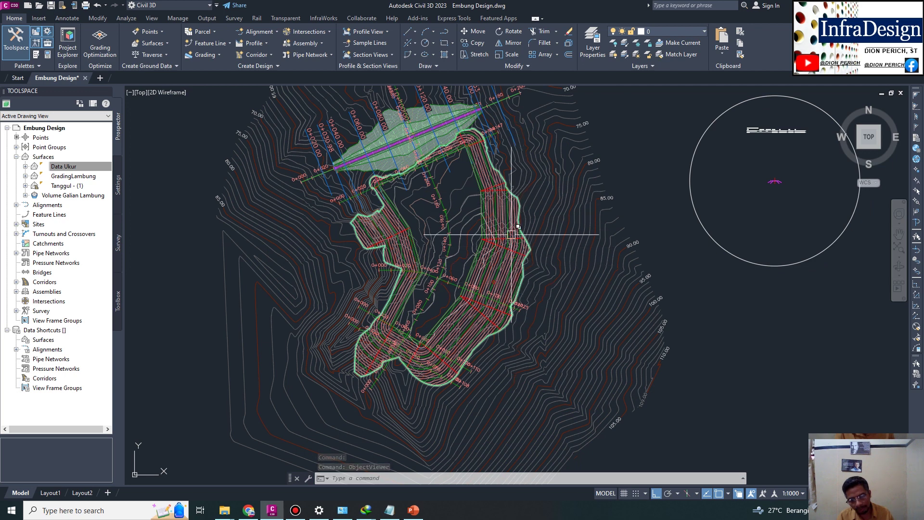
pyautogui.moveTo(454, 104); pyautogui.dragTo(439, 187, button='middle')
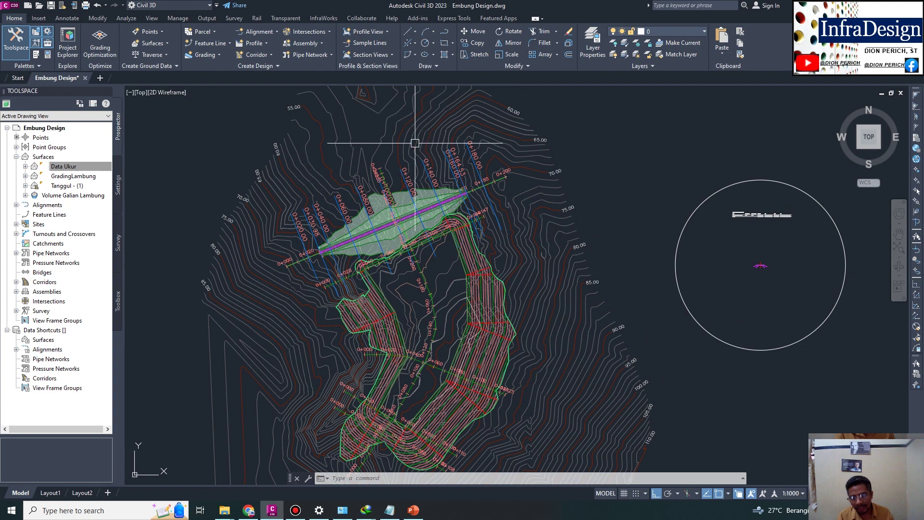
pyautogui.moveTo(415, 143); pyautogui.dragTo(409, 126, button='middle')
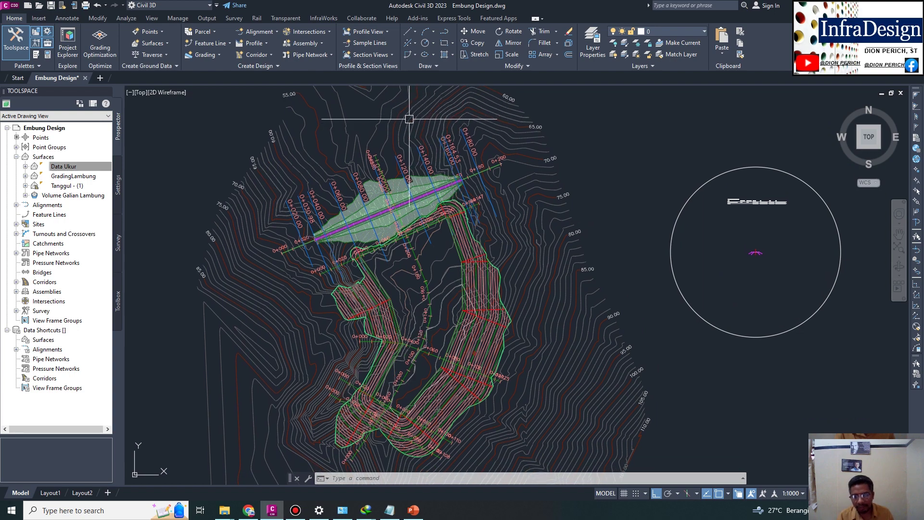
pyautogui.scroll(2, 441, 121)
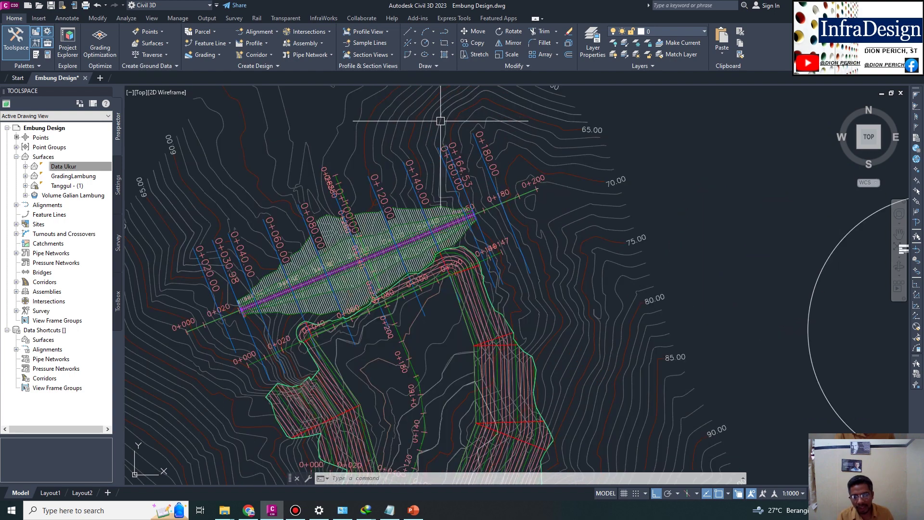
pyautogui.scroll(3, 440, 121)
pyautogui.click(434, 129)
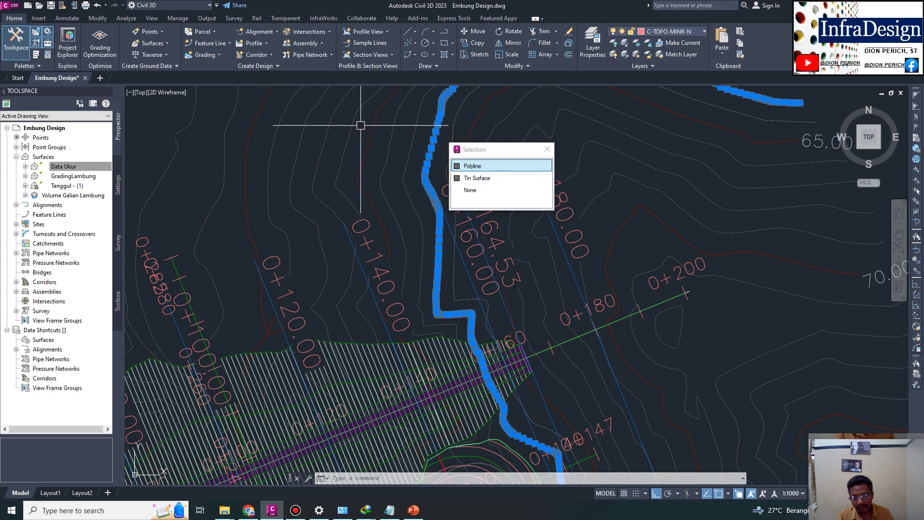
pyautogui.press('Delete')
pyautogui.hotkey('ctrl', 'z')
pyautogui.scroll(-3, 434, 136)
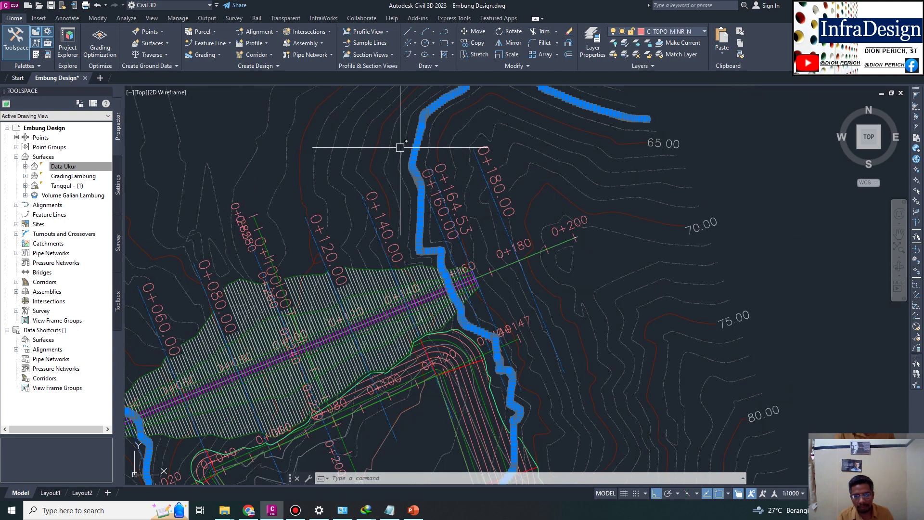
pyautogui.scroll(-2, 598, 138)
pyautogui.press('Escape')
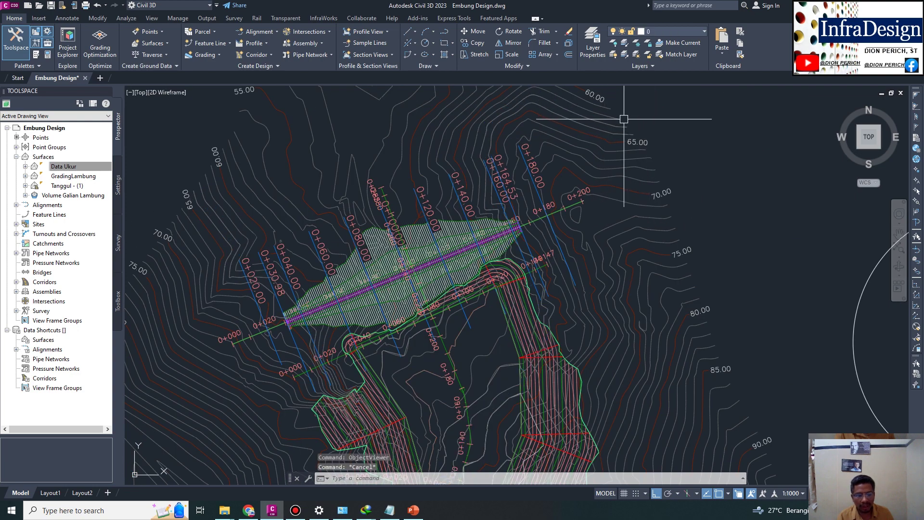
# - Zoom to extents and centre the As Tanggul dam profile view, 0+000 to 0+200
pyautogui.scroll(1, 621, 111)
pyautogui.scroll(1, 619, 168)
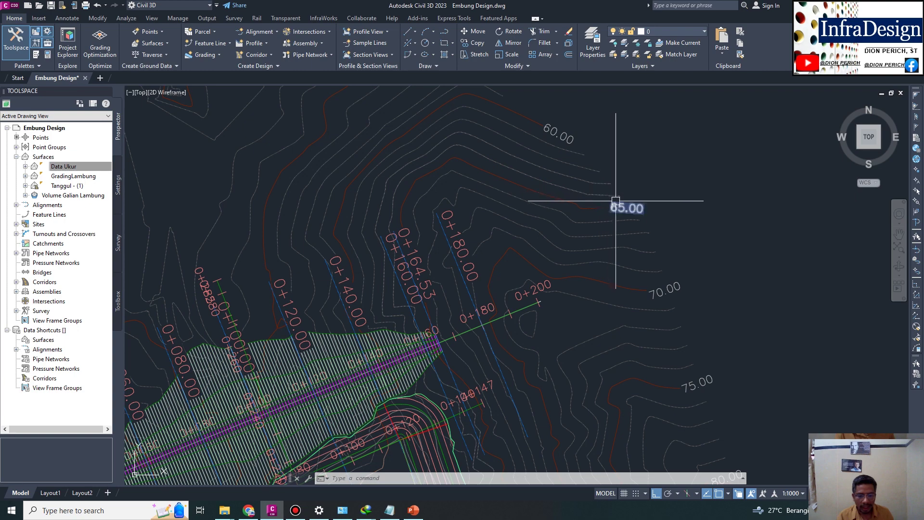
pyautogui.middleClick(598, 193)
pyautogui.scroll(10, 569, 187)
pyautogui.moveTo(613, 190); pyautogui.dragTo(593, 273, button='middle')
pyautogui.scroll(-2, 516, 148)
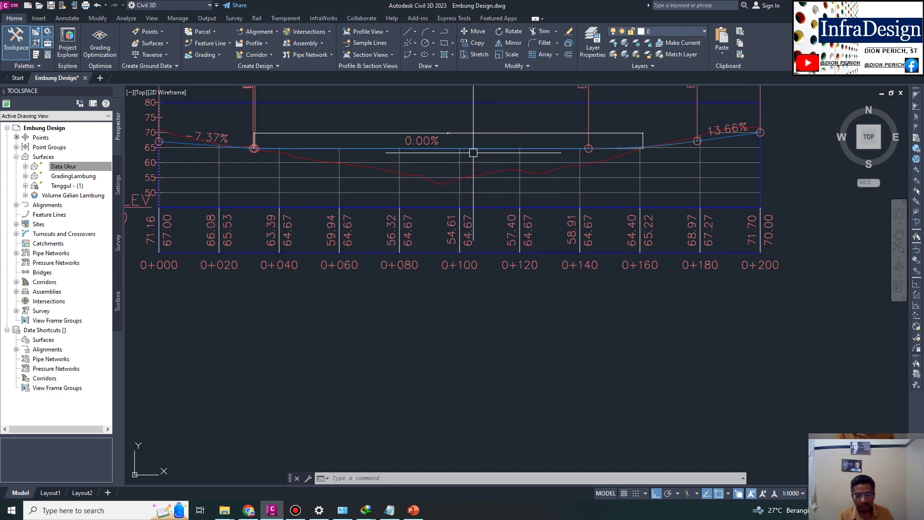
# - Zoom to extents, then select and deselect the Data Ukur survey surface
pyautogui.middleClick(481, 228)
pyautogui.middleClick(480, 228)
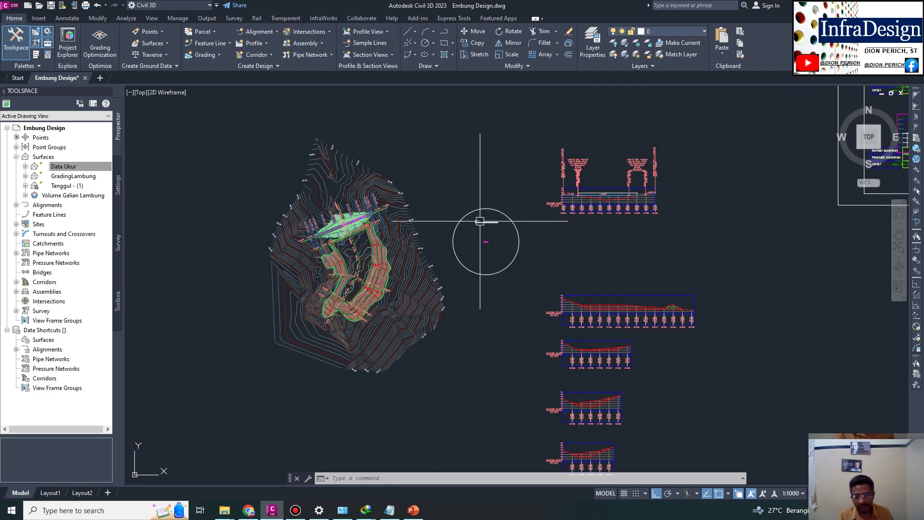
pyautogui.scroll(3, 367, 181)
pyautogui.scroll(2, 372, 198)
pyautogui.scroll(2, 477, 197)
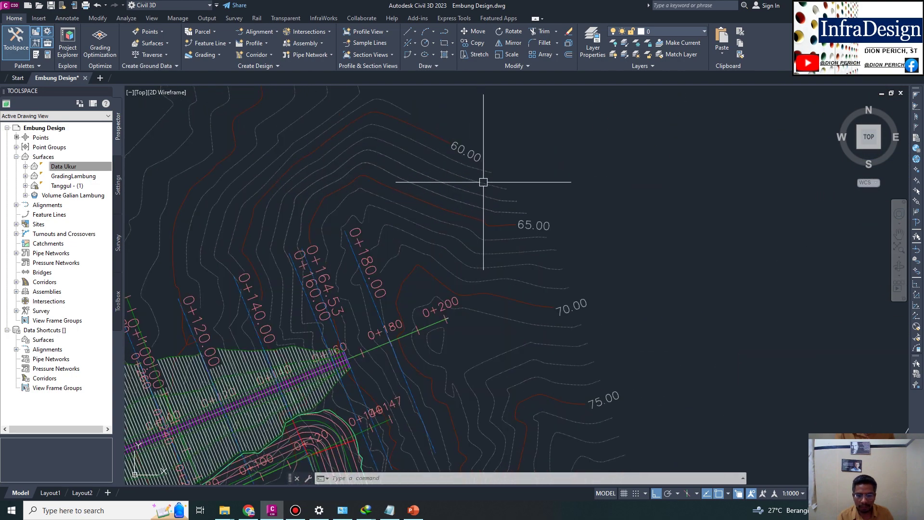
pyautogui.click(484, 182)
pyautogui.press('Escape')
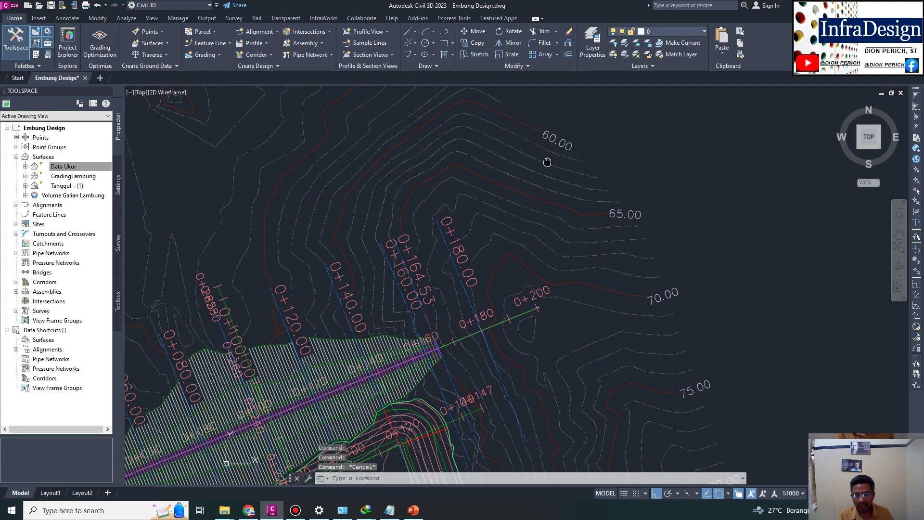
# - Pick contours near the 60.00 label and inside the grading area to the south
pyautogui.scroll(-2, 544, 164)
pyautogui.scroll(-2, 538, 153)
pyautogui.scroll(4, 538, 152)
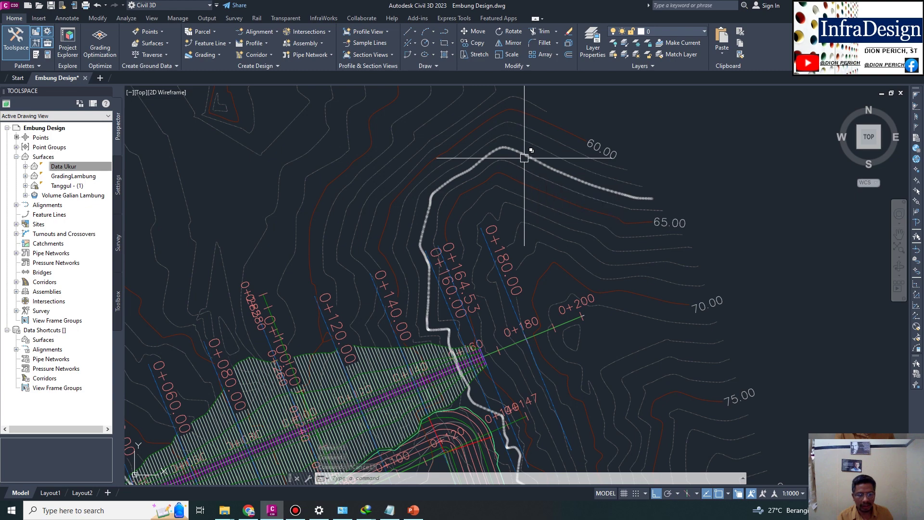
pyautogui.click(552, 168)
pyautogui.scroll(-4, 549, 129)
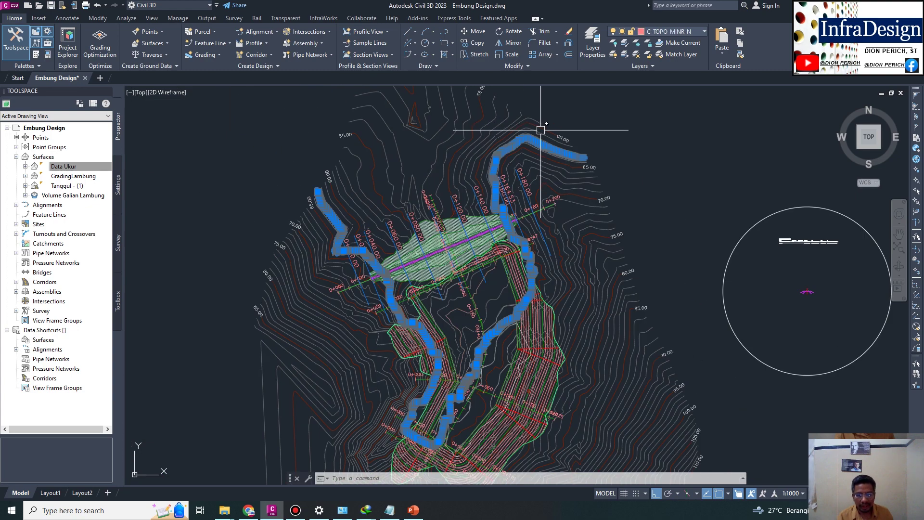
pyautogui.moveTo(588, 307); pyautogui.dragTo(607, 206, button='middle')
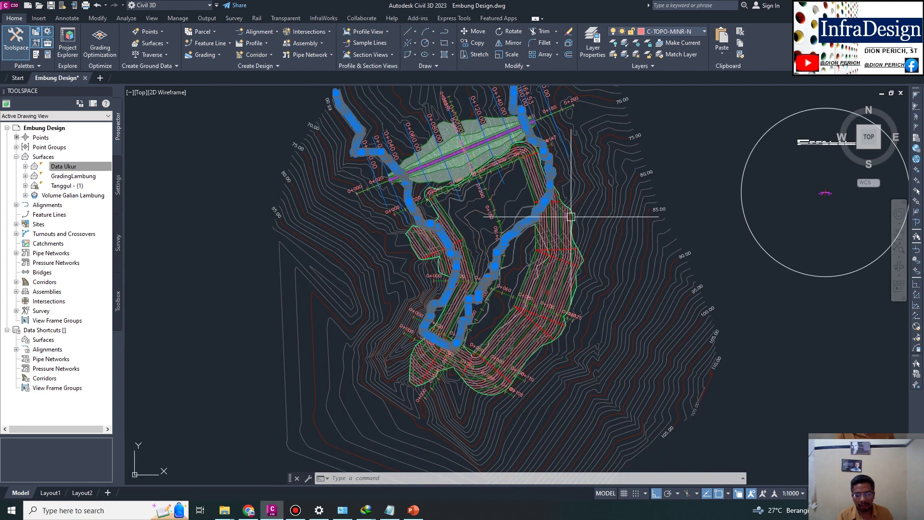
pyautogui.click(550, 191)
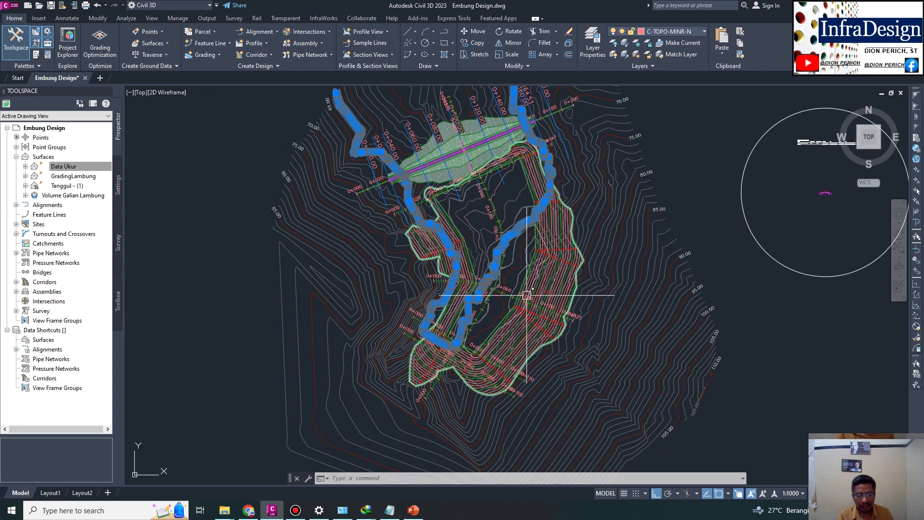
pyautogui.scroll(2, 534, 265)
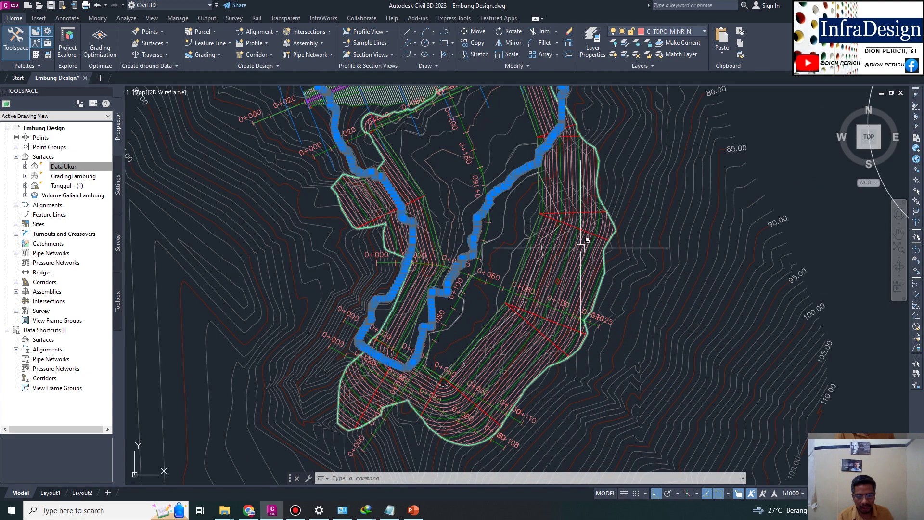
pyautogui.scroll(2, 583, 217)
pyautogui.scroll(1, 562, 284)
pyautogui.scroll(1, 613, 247)
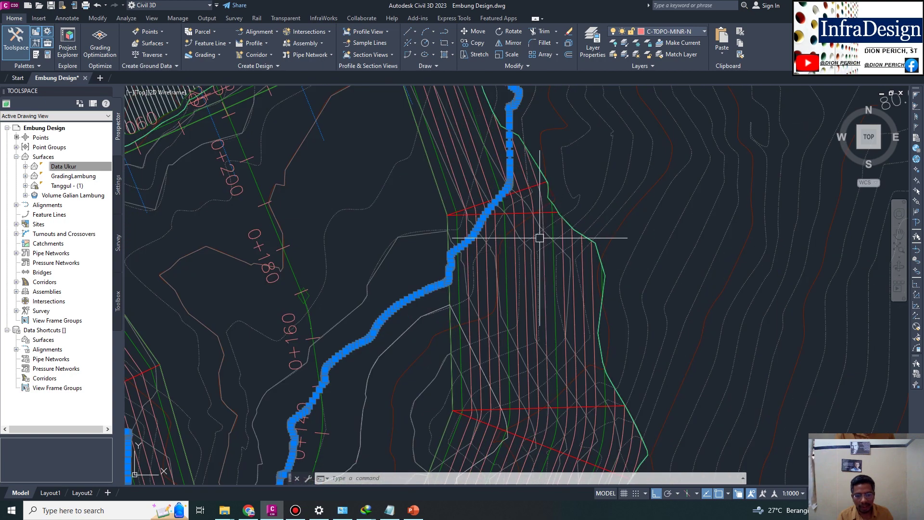
pyautogui.scroll(1, 509, 140)
pyautogui.scroll(1, 516, 154)
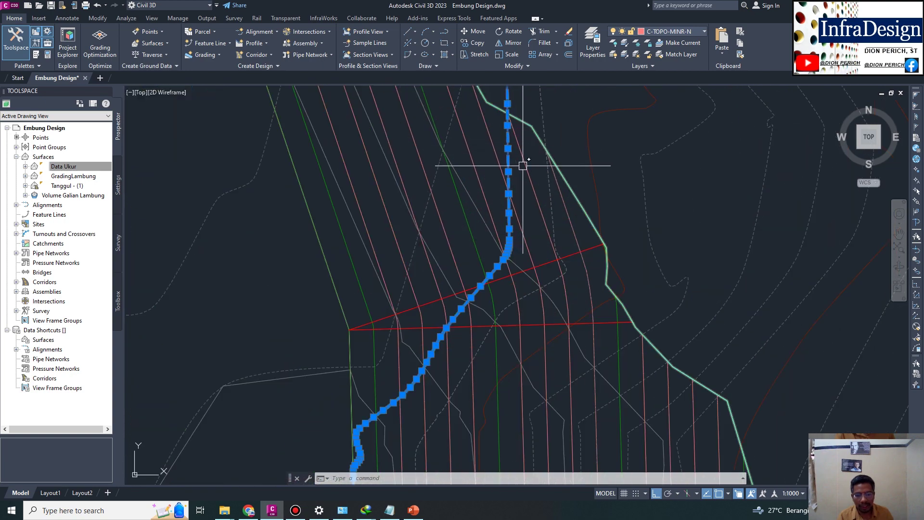
pyautogui.scroll(-1, 524, 168)
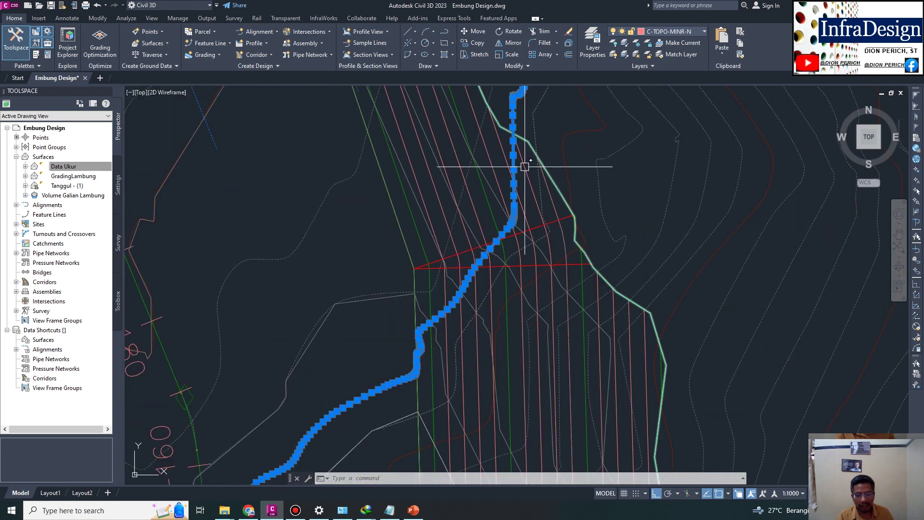
# - Pick the grading outline among overlapping lines, then select the GradingLambung surface
pyautogui.click(546, 193)
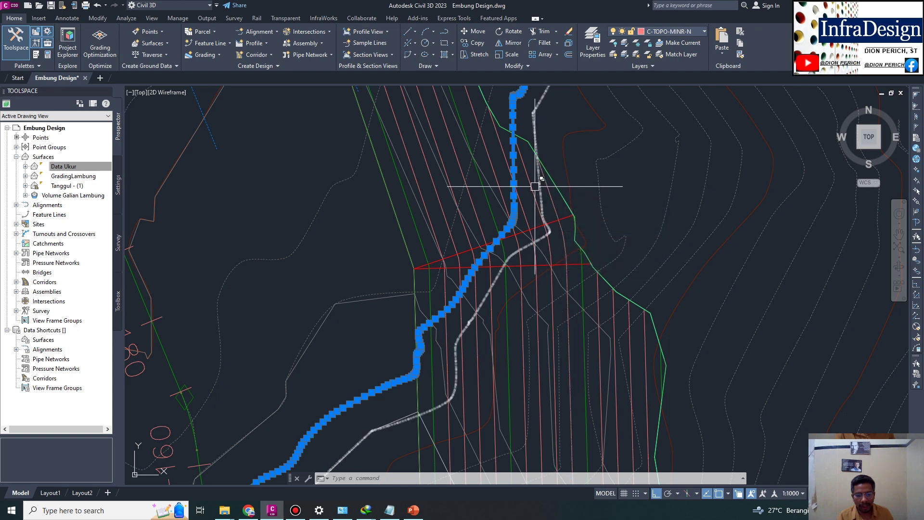
pyautogui.moveTo(527, 168); pyautogui.dragTo(518, 196, button='middle')
pyautogui.scroll(1, 510, 208)
pyautogui.press('Escape')
pyautogui.press('Escape')
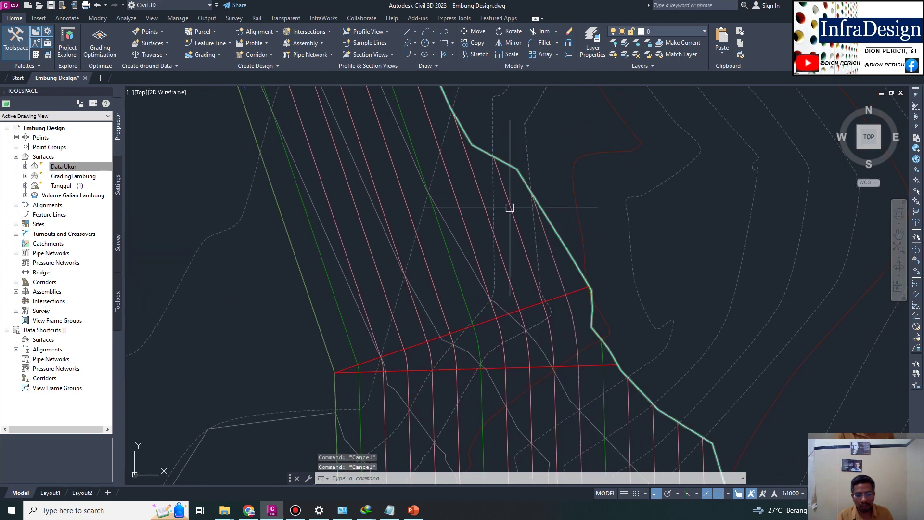
pyautogui.click(510, 208)
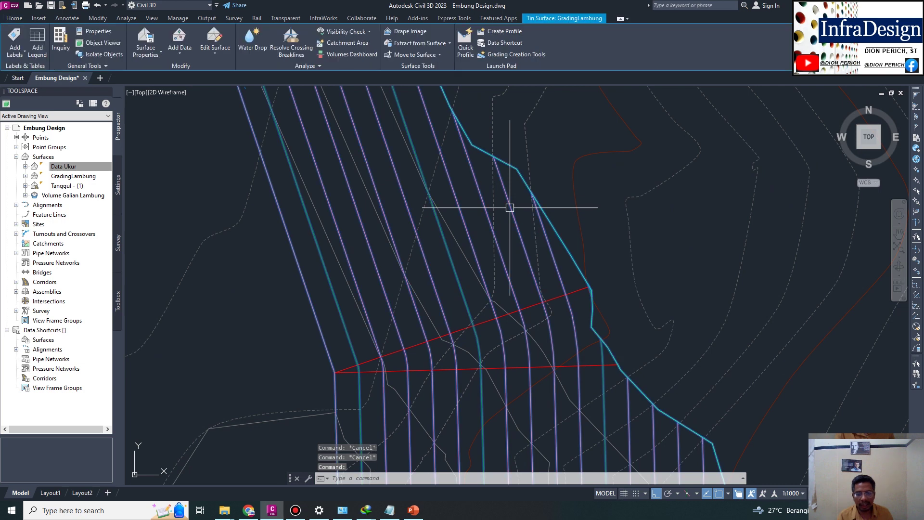
# - Extract GradingLambung's border, major contours and one drawing-picked minor contour with Extract Objects
pyautogui.click(417, 48)
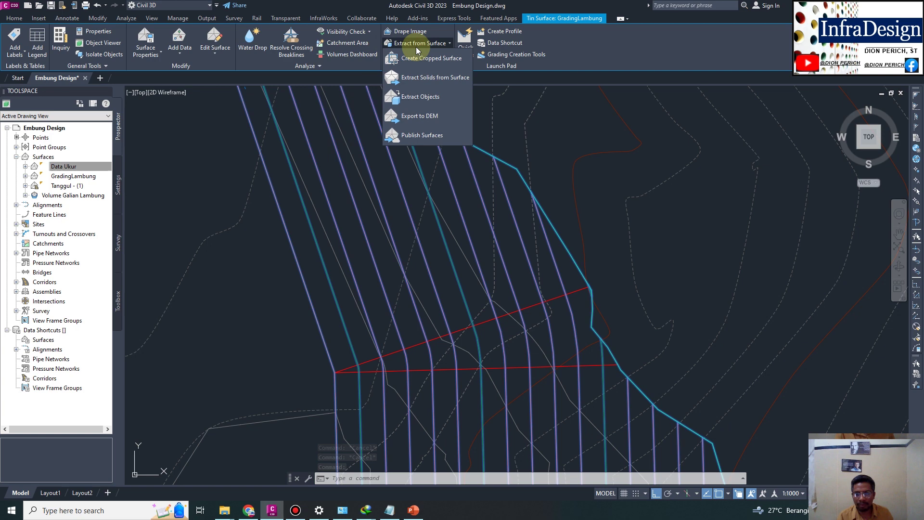
pyautogui.click(433, 101)
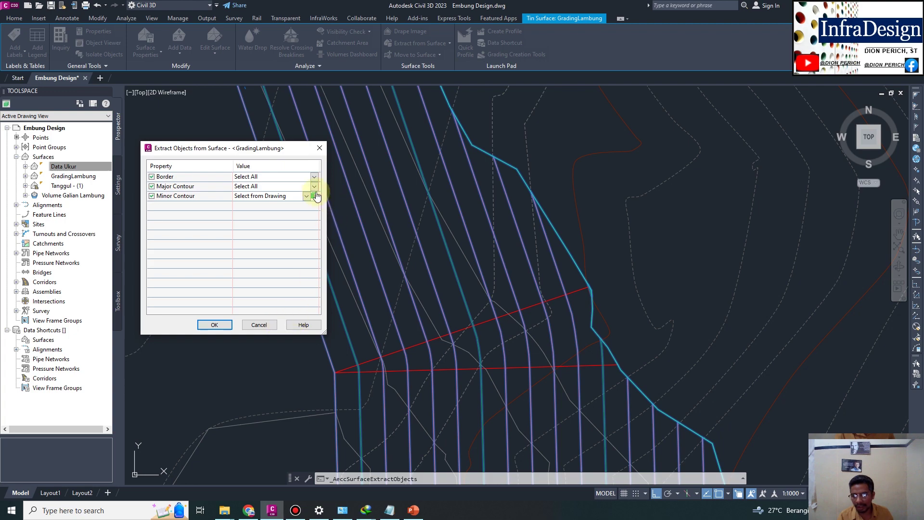
pyautogui.click(316, 196)
pyautogui.scroll(-1, 498, 207)
pyautogui.scroll(-1, 500, 149)
pyautogui.scroll(-2, 501, 154)
pyautogui.scroll(-1, 529, 179)
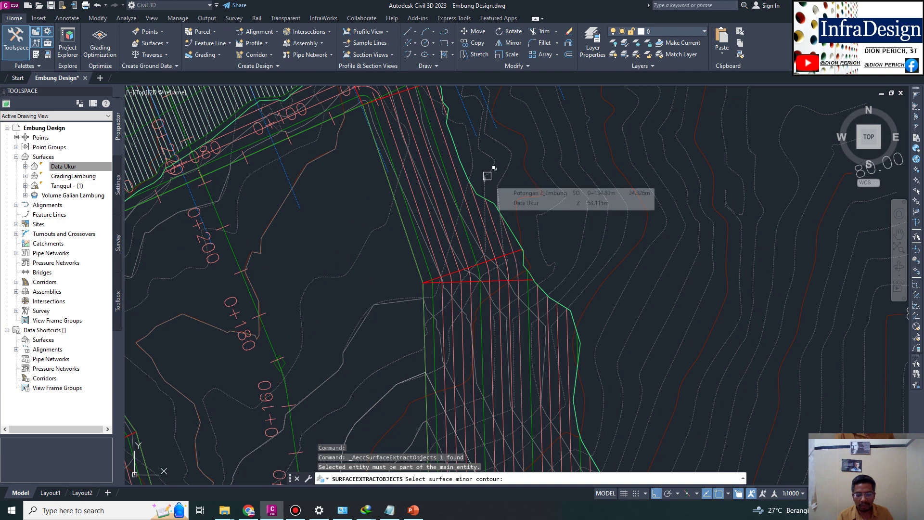
pyautogui.scroll(2, 487, 176)
pyautogui.scroll(2, 482, 189)
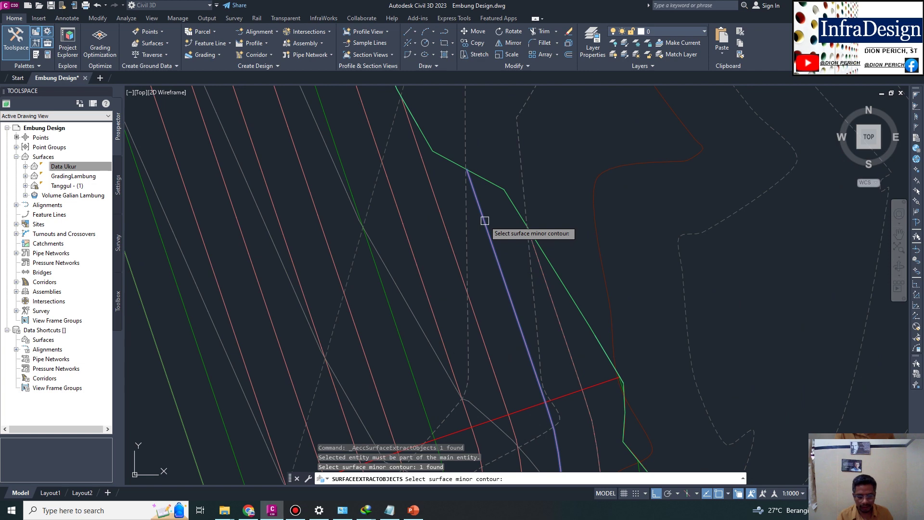
pyautogui.rightClick(464, 218)
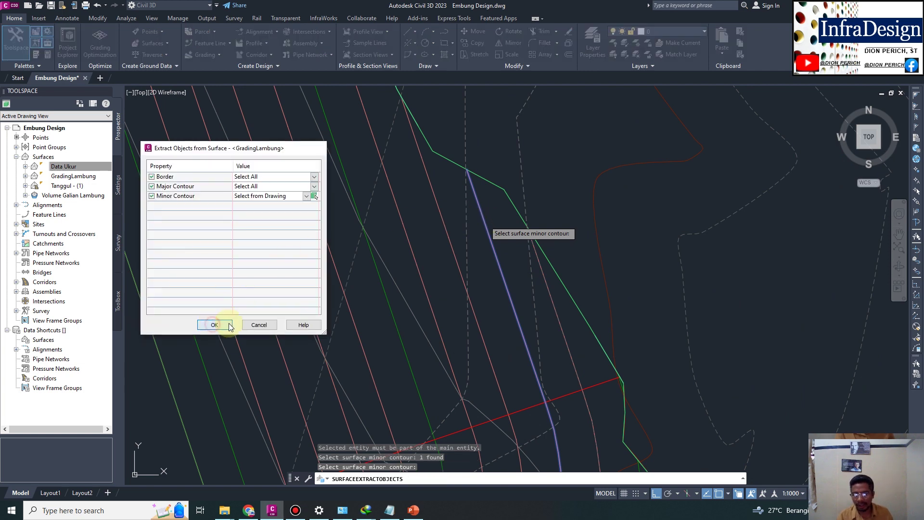
pyautogui.click(230, 326)
# - Clear the surface selection from the right-click menu
pyautogui.rightClick(511, 268)
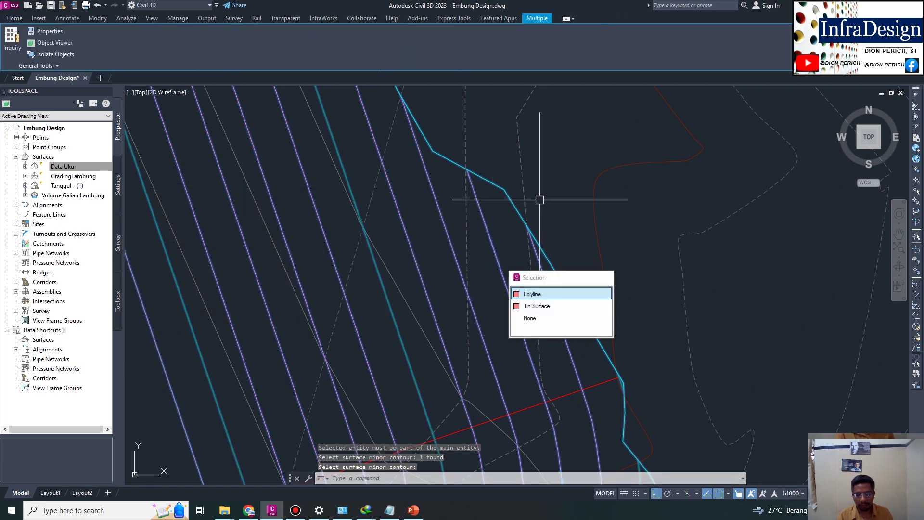
pyautogui.click(532, 294)
pyautogui.scroll(-3, 514, 200)
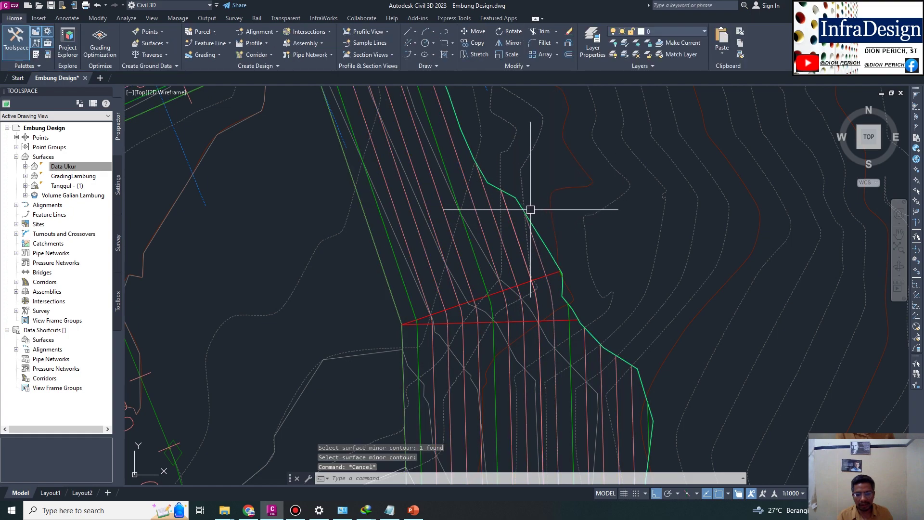
# - Select two extracted contours along the reservoir and delete them
pyautogui.click(512, 219)
pyautogui.scroll(-3, 572, 154)
pyautogui.scroll(-2, 530, 240)
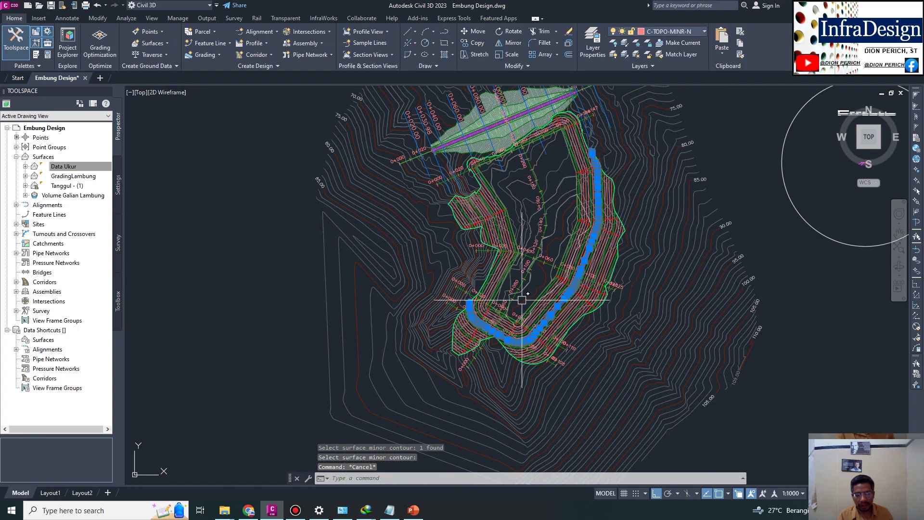
pyautogui.scroll(2, 494, 331)
pyautogui.scroll(2, 481, 299)
pyautogui.scroll(2, 400, 245)
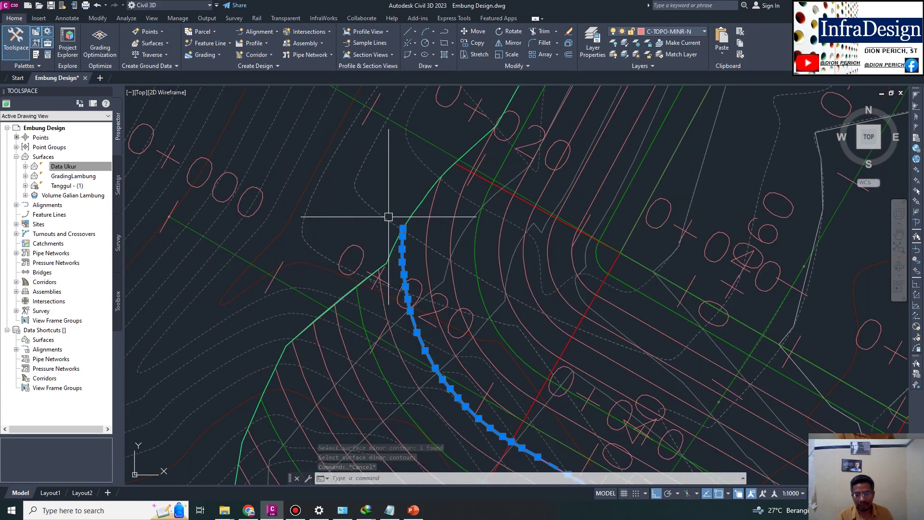
pyautogui.moveTo(386, 217); pyautogui.dragTo(357, 291, button='middle')
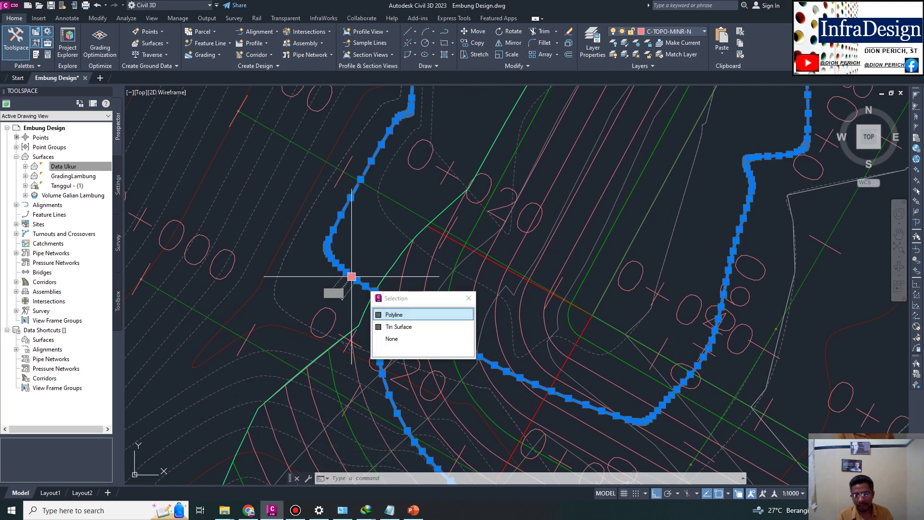
pyautogui.click(289, 251)
pyautogui.press('Escape')
pyautogui.scroll(-3, 505, 264)
pyautogui.press('Delete')
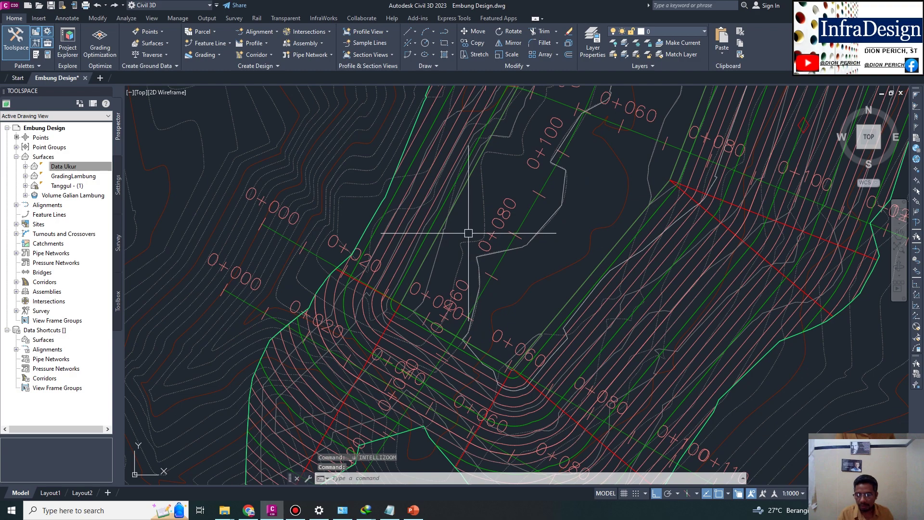
# - Delete the leftover boundary polyline
pyautogui.scroll(3, 310, 289)
pyautogui.scroll(-3, 309, 282)
pyautogui.click(283, 296)
pyautogui.scroll(2, 611, 274)
pyautogui.scroll(1, 552, 273)
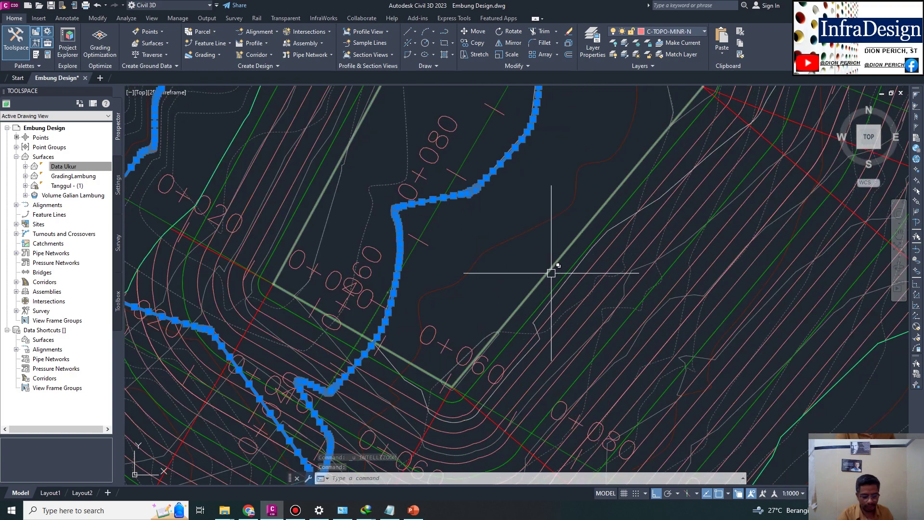
pyautogui.press('Delete')
# - Zoom around the slope and try picking its boundary line, then cancel the pick
pyautogui.scroll(-3, 526, 217)
pyautogui.scroll(1, 510, 231)
pyautogui.scroll(1, 516, 208)
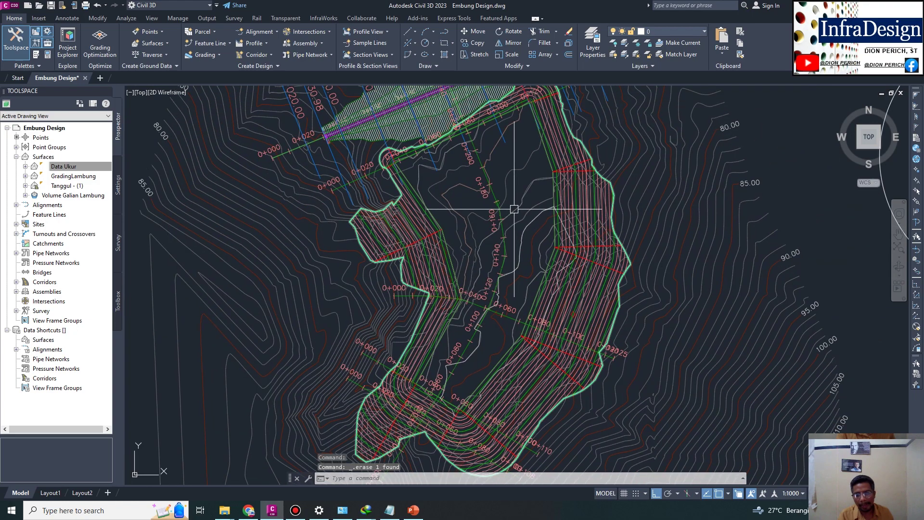
pyautogui.scroll(2, 516, 208)
pyautogui.scroll(2, 499, 196)
pyautogui.scroll(1, 496, 303)
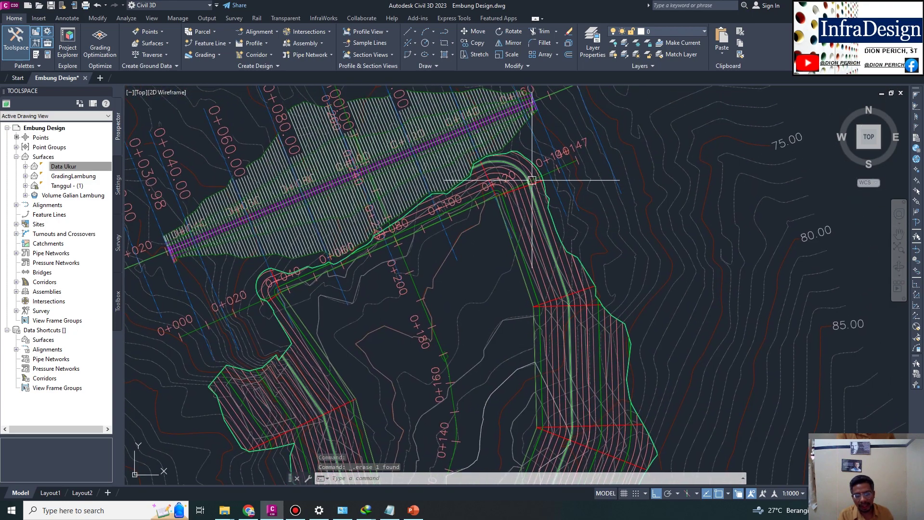
pyautogui.scroll(4, 531, 174)
pyautogui.scroll(-2, 481, 166)
pyautogui.scroll(-2, 522, 192)
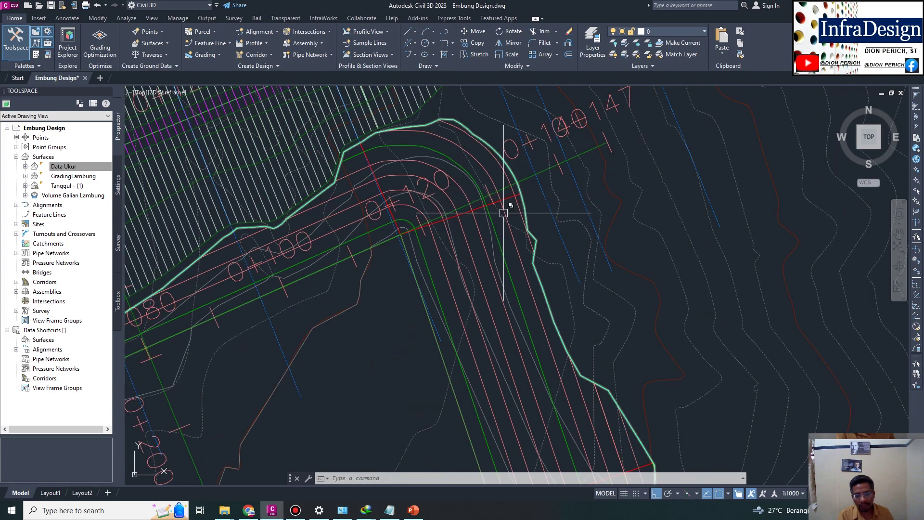
pyautogui.scroll(-5, 503, 213)
pyautogui.scroll(3, 539, 255)
pyautogui.scroll(2, 572, 220)
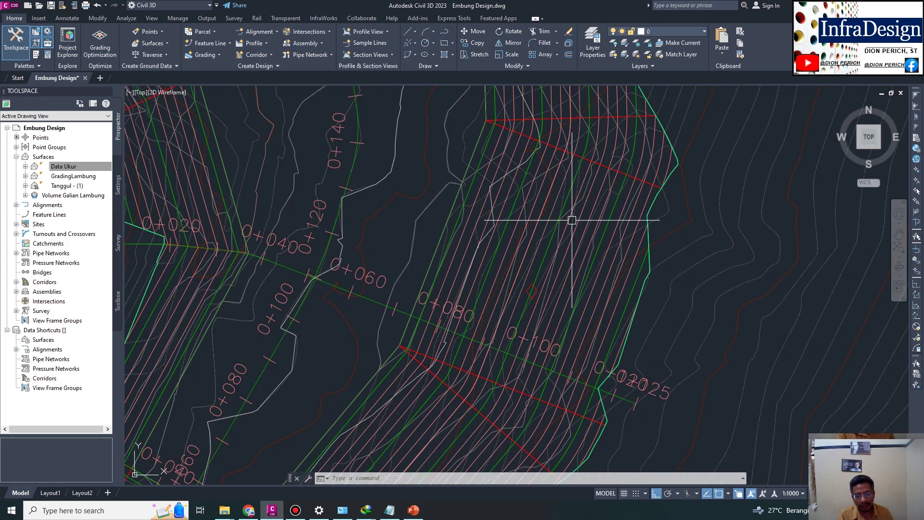
pyautogui.click(528, 236)
pyautogui.press('Escape')
# - Pick the line running along the slope, then clear that selection
pyautogui.scroll(4, 520, 234)
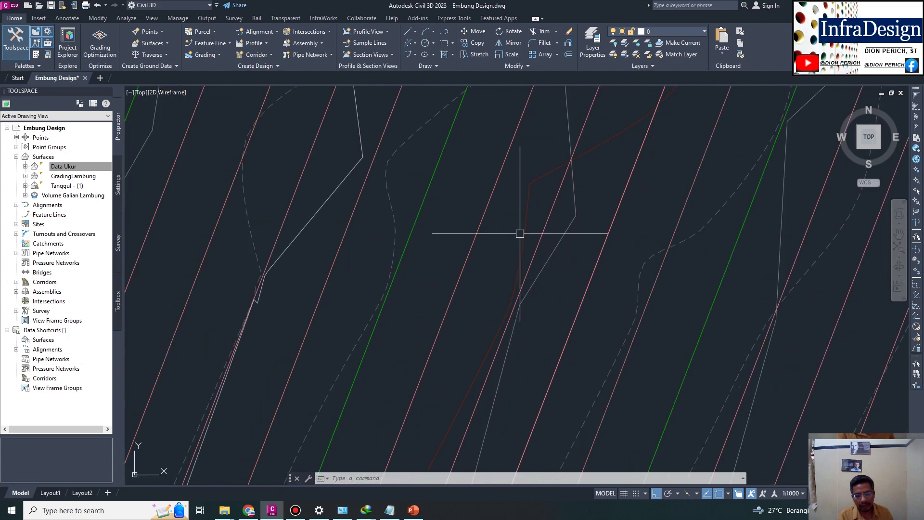
pyautogui.scroll(-2, 573, 232)
pyautogui.click(598, 233)
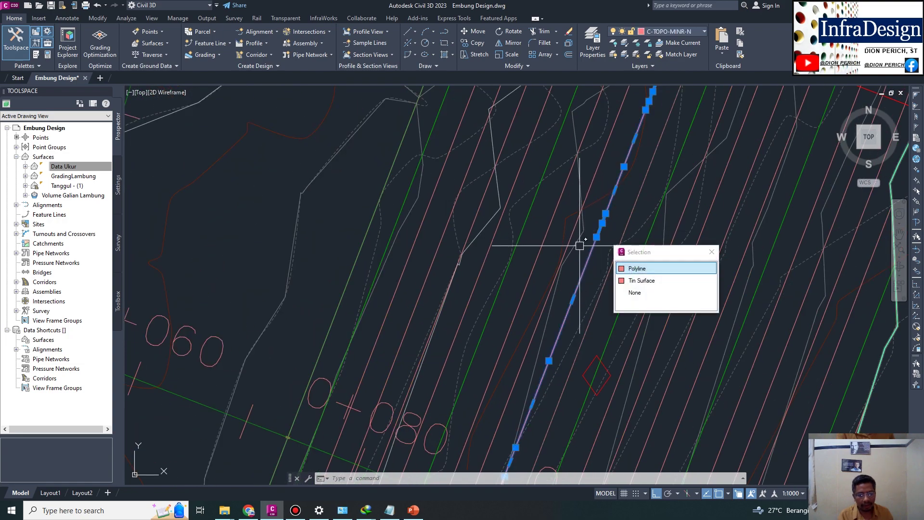
pyautogui.scroll(-5, 570, 258)
pyautogui.press('Escape')
pyautogui.scroll(5, 588, 169)
pyautogui.scroll(3, 559, 212)
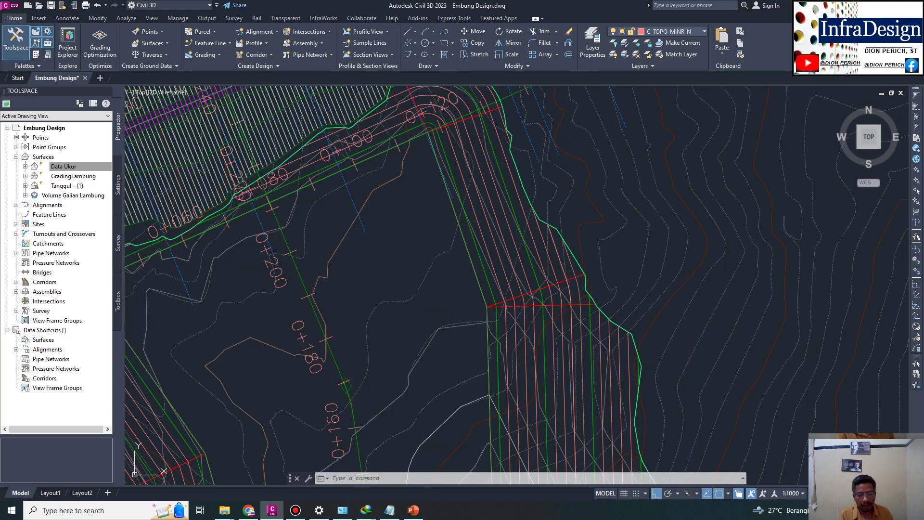
# - Select the reservoir boundary polylines and add the hatched dam grading to them
pyautogui.click(548, 196)
pyautogui.click(578, 233)
pyautogui.scroll(3, 561, 219)
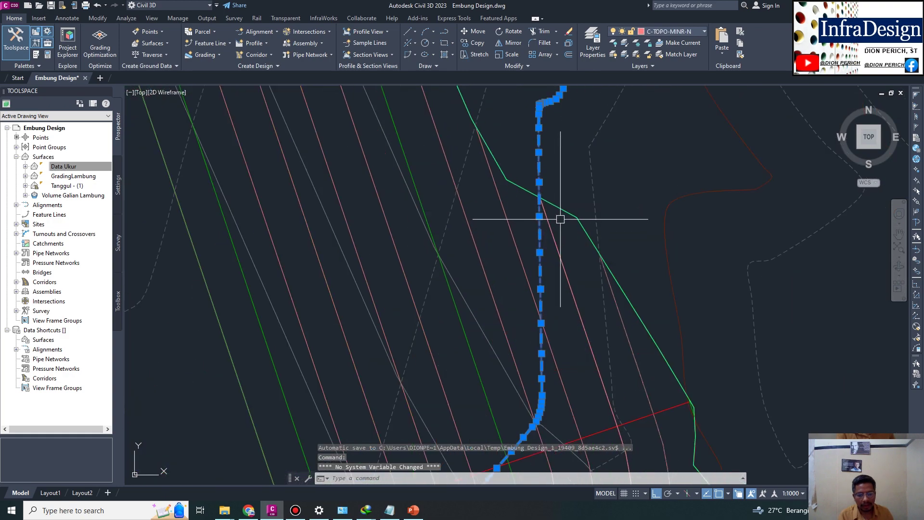
pyautogui.click(552, 223)
pyautogui.scroll(-4, 641, 163)
pyautogui.scroll(-2, 631, 173)
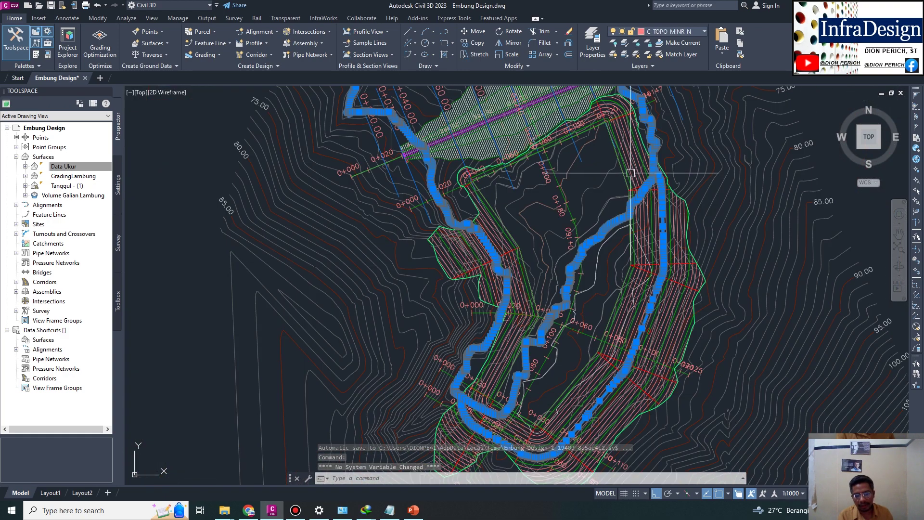
pyautogui.moveTo(542, 192); pyautogui.dragTo(477, 246, button='middle')
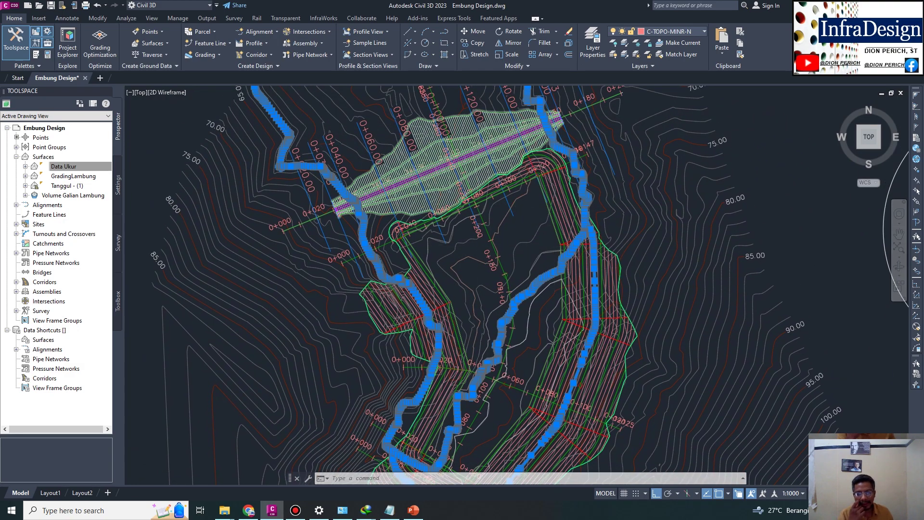
pyautogui.scroll(3, 478, 161)
pyautogui.scroll(-1, 483, 153)
pyautogui.click(484, 153)
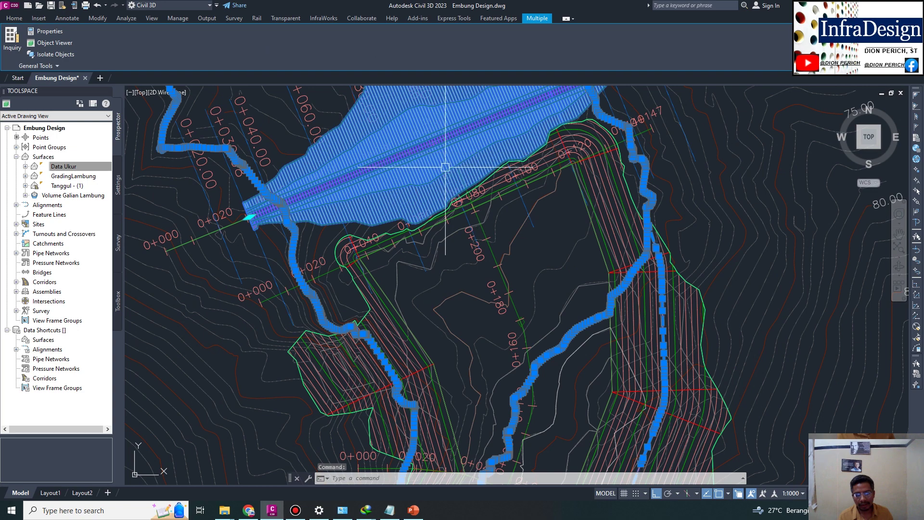
pyautogui.scroll(-4, 455, 145)
pyautogui.scroll(3, 445, 183)
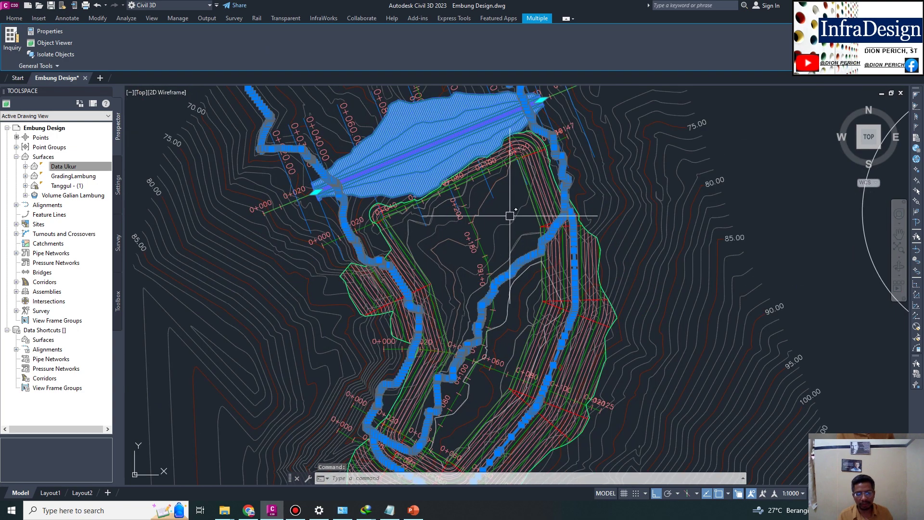
pyautogui.scroll(3, 414, 253)
pyautogui.scroll(3, 371, 270)
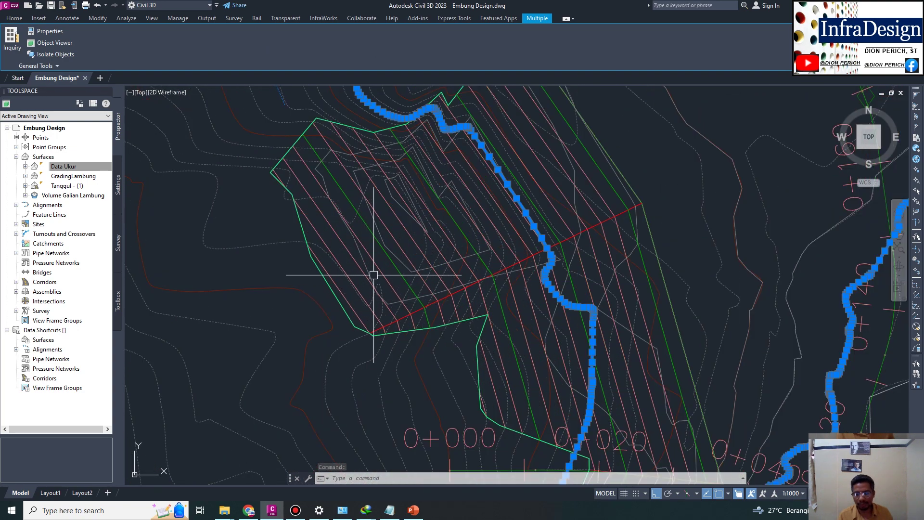
pyautogui.scroll(-5, 380, 265)
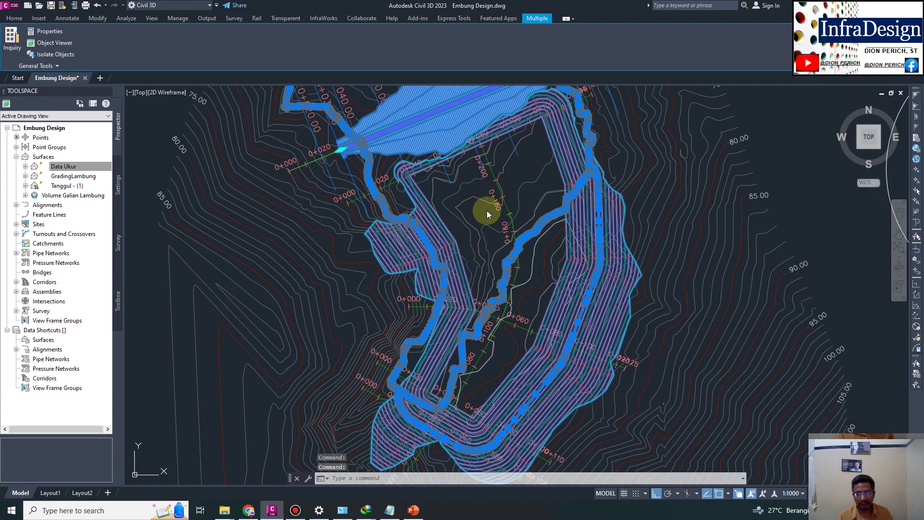
pyautogui.rightClick(487, 210)
pyautogui.click(510, 308)
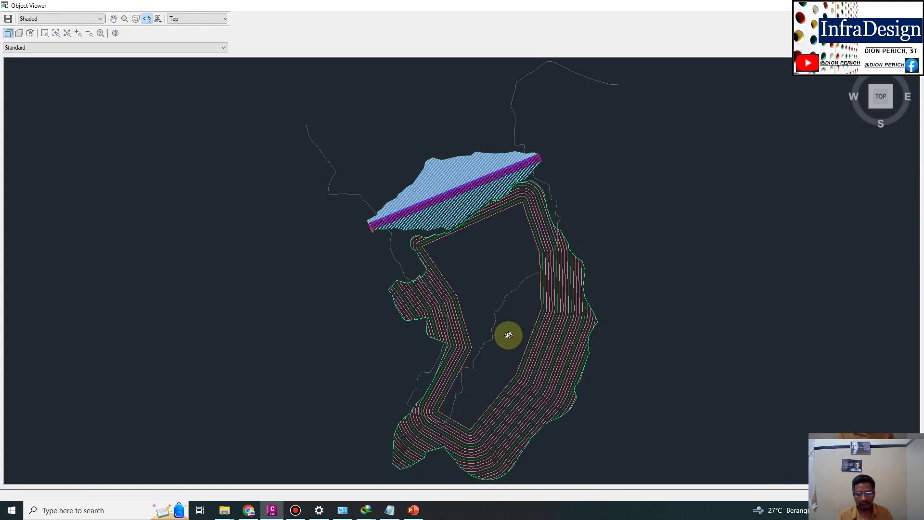
pyautogui.moveTo(511, 321); pyautogui.dragTo(582, 192)
pyautogui.moveTo(525, 229)
pyautogui.mouseDown()
pyautogui.moveTo(584, 269)
pyautogui.moveTo(593, 242)
pyautogui.mouseUp()
pyautogui.moveTo(575, 317)
pyautogui.mouseDown()
pyautogui.moveTo(609, 231)
pyautogui.moveTo(473, 146)
pyautogui.moveTo(519, 370)
pyautogui.mouseUp()
pyautogui.moveTo(519, 369)
pyautogui.mouseDown(button='middle')
pyautogui.moveTo(509, 374)
pyautogui.moveTo(507, 301)
pyautogui.moveTo(448, 327)
pyautogui.mouseUp(button='middle')
pyautogui.moveTo(405, 336)
pyautogui.mouseDown()
pyautogui.moveTo(353, 301)
pyautogui.moveTo(371, 330)
pyautogui.moveTo(483, 371)
pyautogui.moveTo(543, 370)
pyautogui.moveTo(452, 299)
pyautogui.moveTo(553, 223)
pyautogui.moveTo(565, 273)
pyautogui.mouseUp()
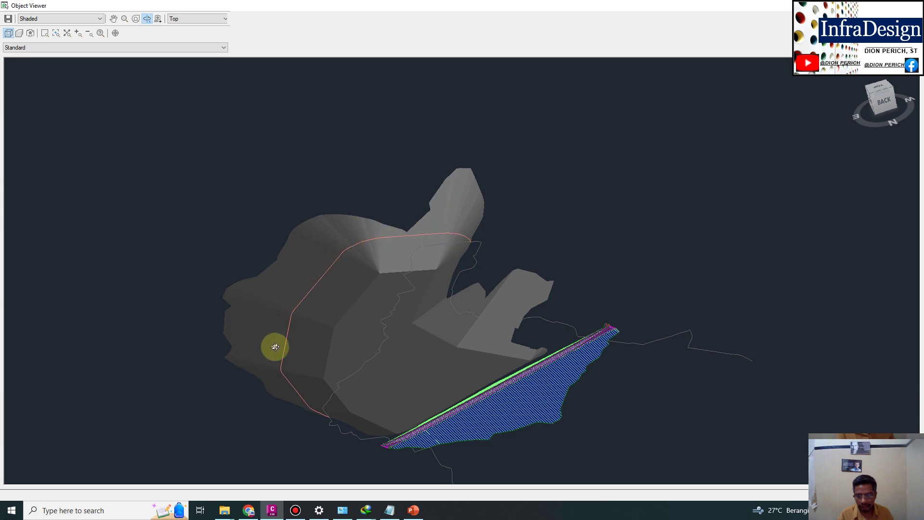
pyautogui.moveTo(479, 418)
pyautogui.mouseDown()
pyautogui.moveTo(530, 363)
pyautogui.moveTo(484, 361)
pyautogui.moveTo(471, 372)
pyautogui.moveTo(460, 326)
pyautogui.moveTo(470, 345)
pyautogui.moveTo(514, 352)
pyautogui.moveTo(600, 275)
pyautogui.moveTo(640, 309)
pyautogui.moveTo(574, 340)
pyautogui.moveTo(570, 280)
pyautogui.moveTo(592, 250)
pyautogui.moveTo(514, 275)
pyautogui.moveTo(559, 275)
pyautogui.mouseUp()
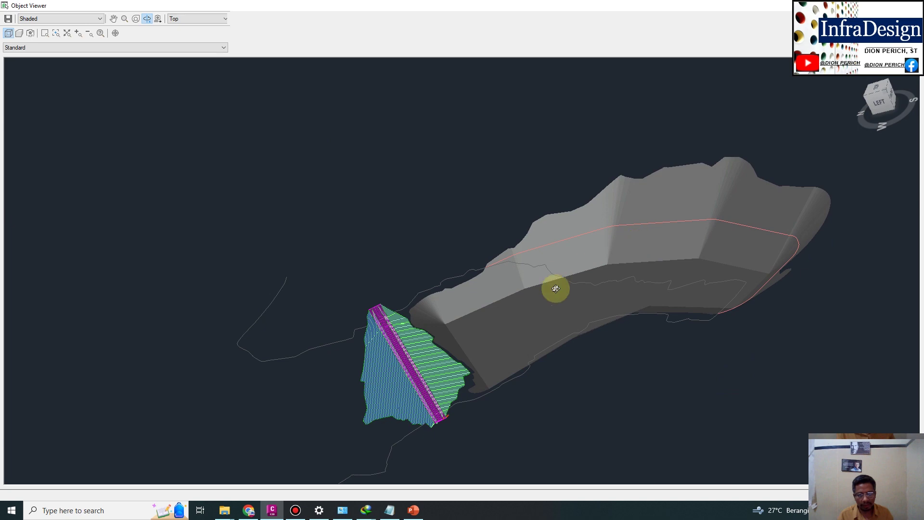
pyautogui.press('Escape')
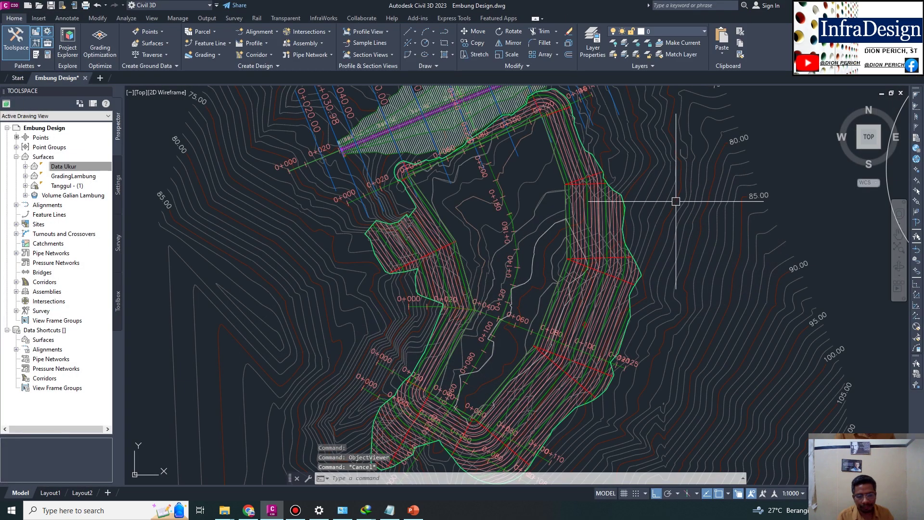
# - Select the reservoir boundary polyline at the dam corner from among the overlapping objects
pyautogui.moveTo(631, 209); pyautogui.dragTo(575, 236, button='middle')
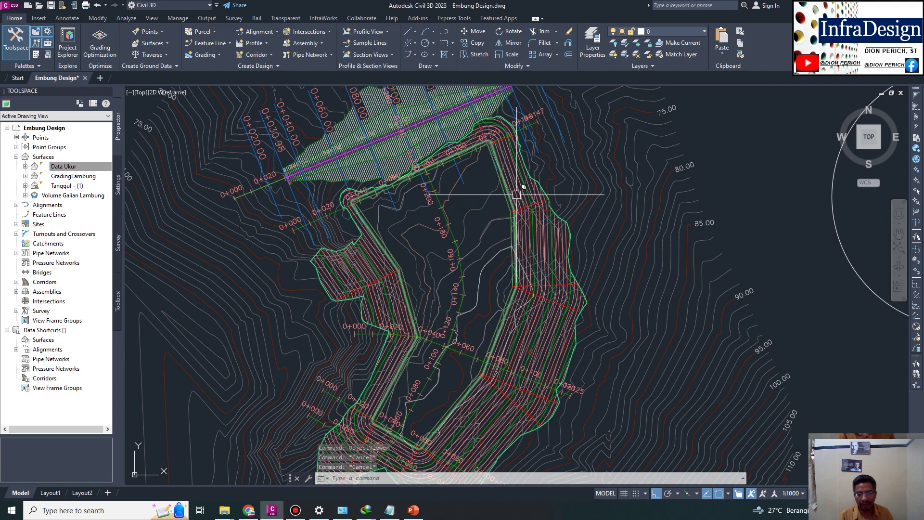
pyautogui.scroll(8, 519, 182)
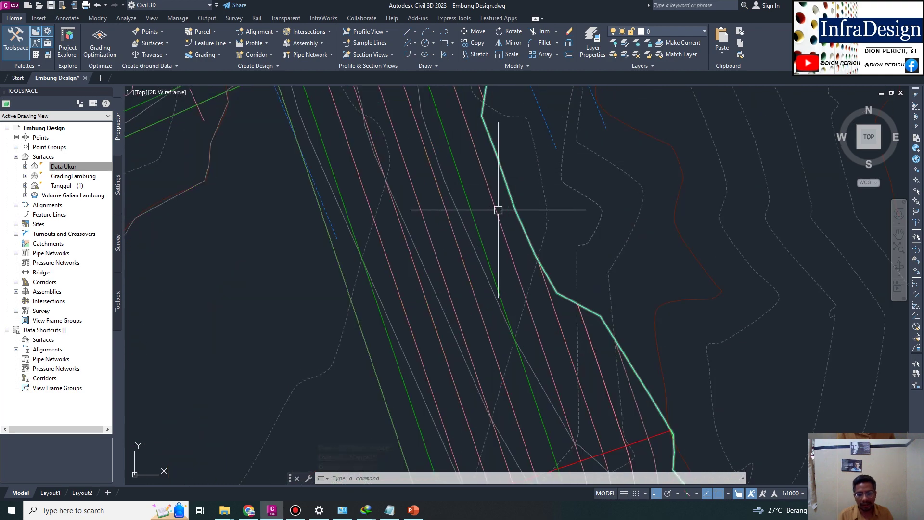
pyautogui.scroll(-5, 515, 203)
pyautogui.scroll(-3, 500, 212)
pyautogui.scroll(-3, 489, 212)
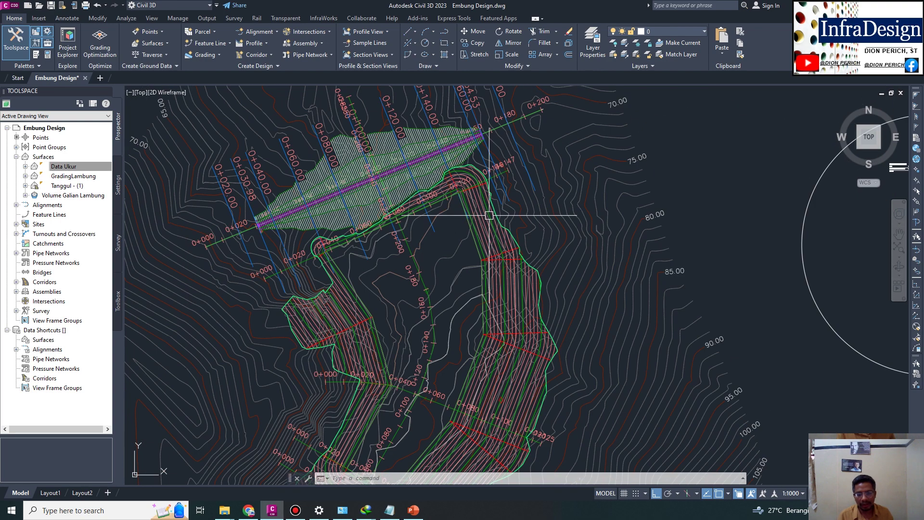
pyautogui.moveTo(487, 205); pyautogui.dragTo(504, 231, button='middle')
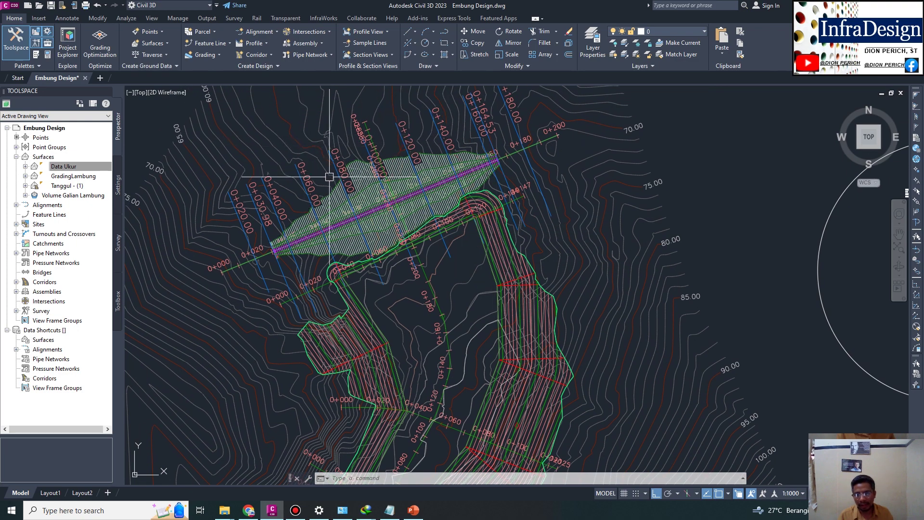
pyautogui.scroll(8, 334, 289)
pyautogui.click(394, 340)
pyautogui.click(436, 392)
# - Add the right and left reservoir boundaries to the selection
pyautogui.scroll(-6, 522, 362)
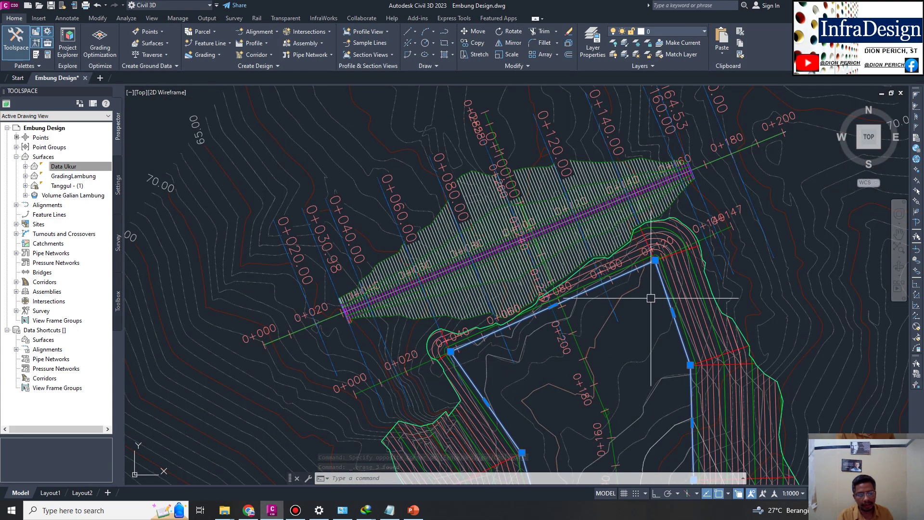
pyautogui.moveTo(732, 405)
pyautogui.mouseDown(button='middle')
pyautogui.moveTo(696, 320)
pyautogui.moveTo(687, 252)
pyautogui.mouseUp(button='middle')
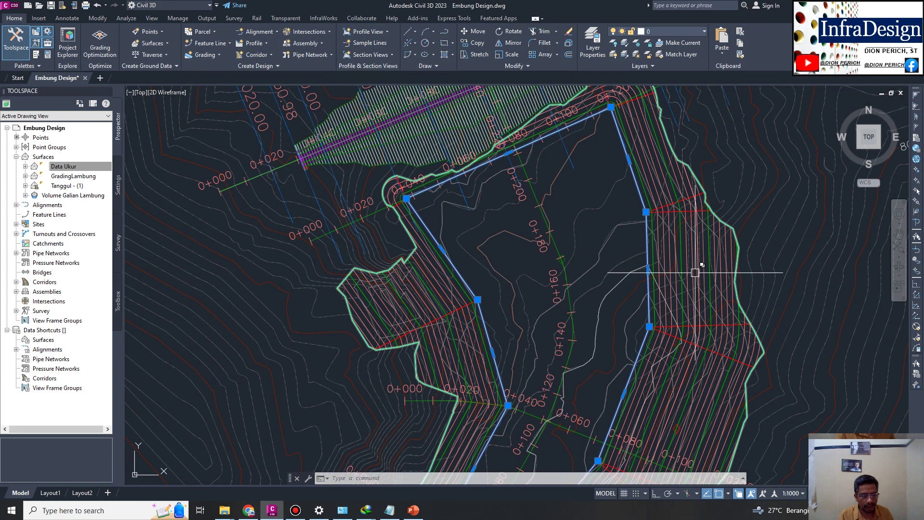
pyautogui.click(695, 272)
pyautogui.scroll(-2, 642, 291)
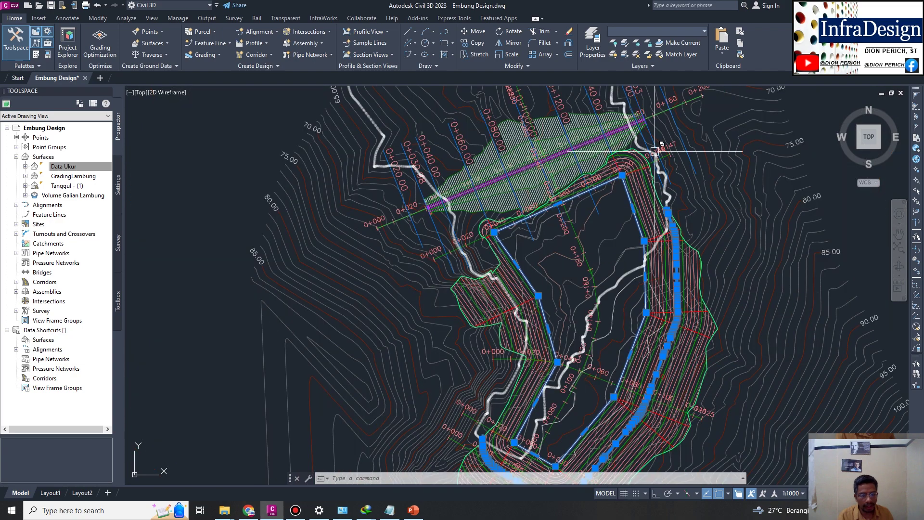
pyautogui.scroll(2, 655, 150)
pyautogui.click(628, 230)
# - Add the dam axis line near station 0+000 to the selection
pyautogui.scroll(-3, 645, 240)
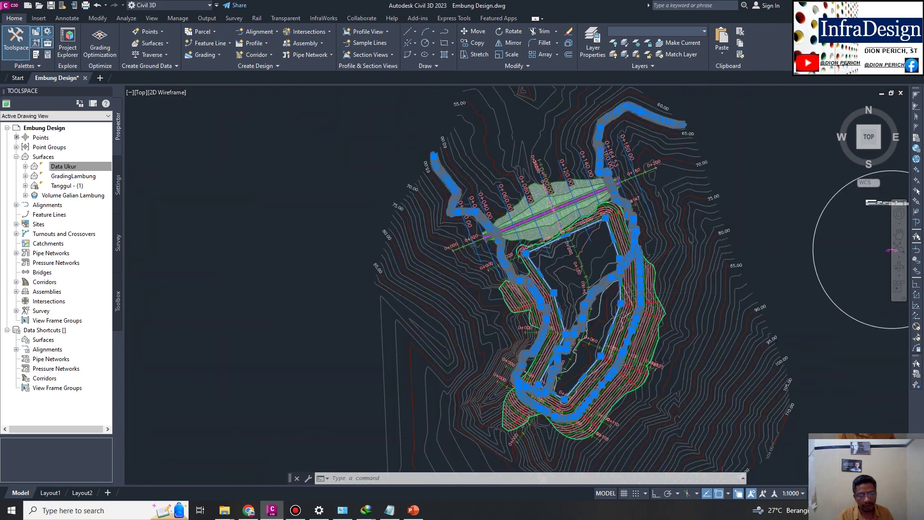
pyautogui.scroll(-3, 549, 211)
pyautogui.scroll(6, 446, 246)
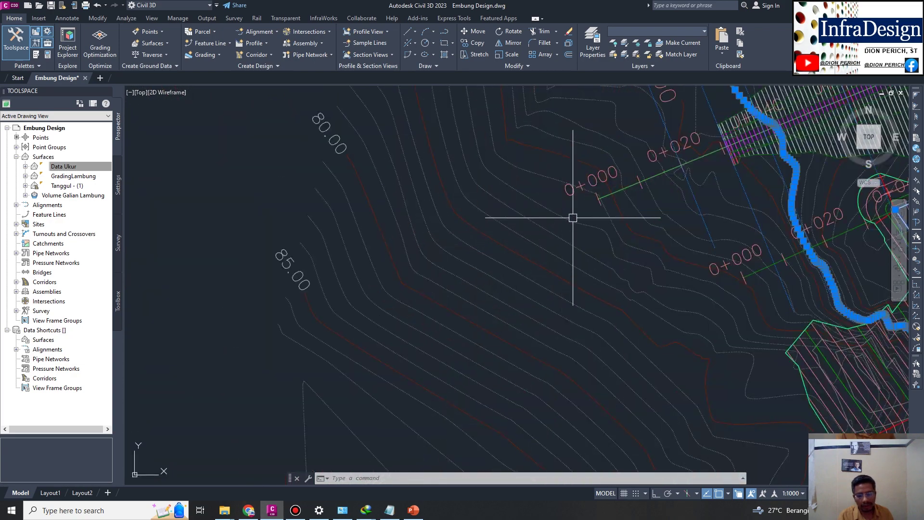
pyautogui.click(615, 194)
pyautogui.click(647, 239)
pyautogui.scroll(-5, 535, 225)
pyautogui.write('co')
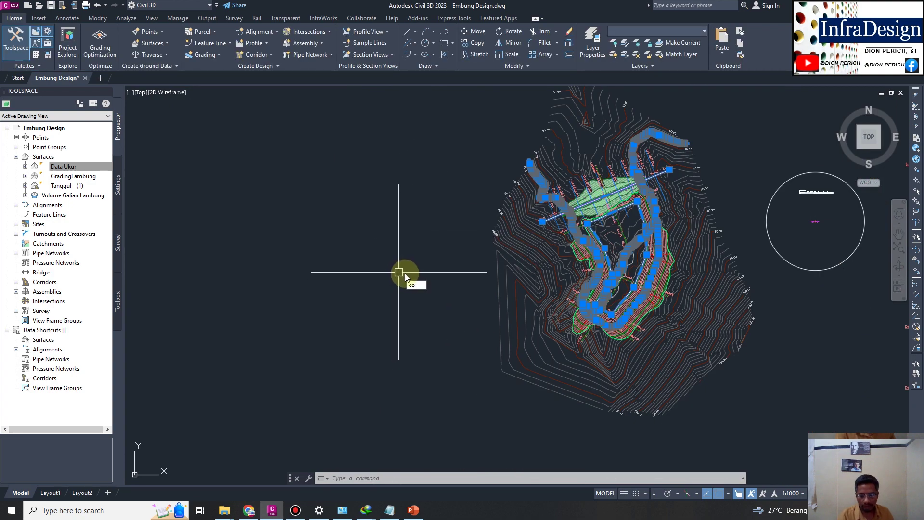
# - Copy the four selected outline objects to the empty area left of the site
pyautogui.press('Return')
pyautogui.scroll(-4, 393, 270)
pyautogui.click(391, 260)
pyautogui.moveTo(393, 263); pyautogui.dragTo(669, 258, button='middle')
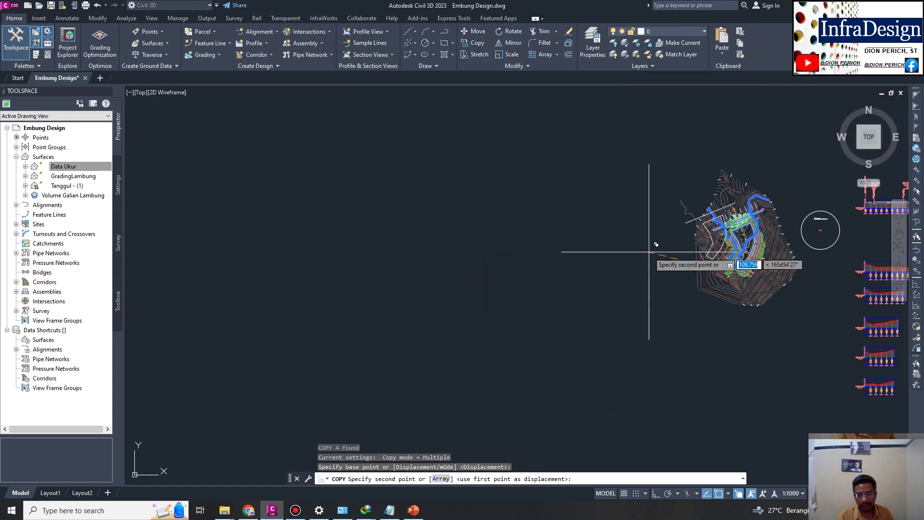
pyautogui.click(439, 290)
pyautogui.press('Escape')
# - Start a trim on the crossing lines, then undo it
pyautogui.scroll(5, 492, 251)
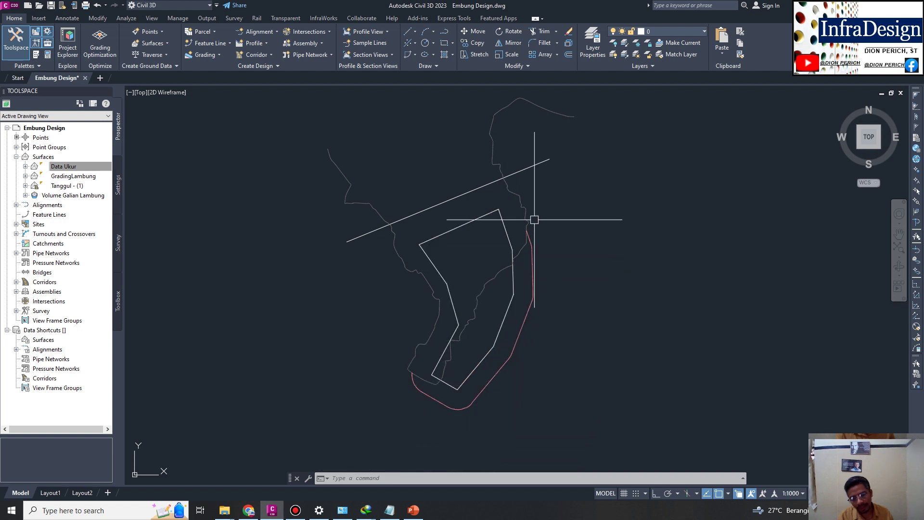
pyautogui.scroll(2, 448, 203)
pyautogui.press('Escape')
pyautogui.press('Escape')
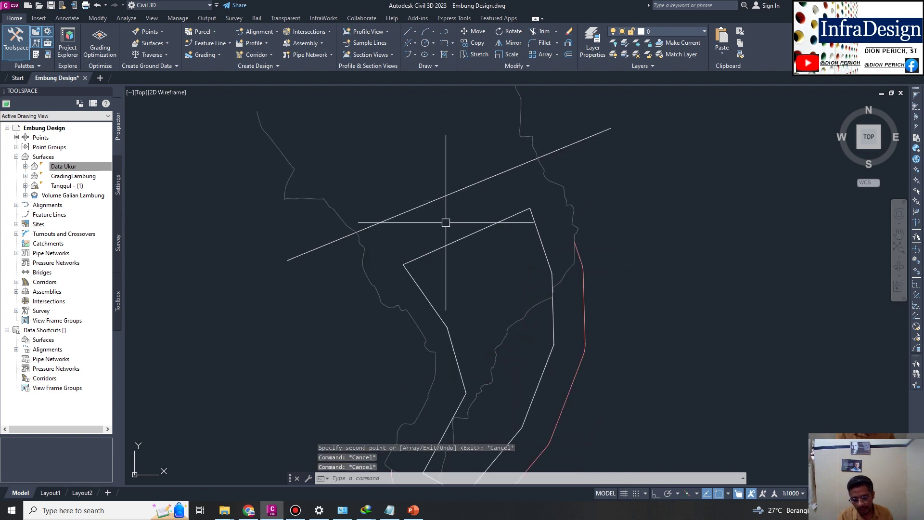
pyautogui.write('tr')
pyautogui.press('Return')
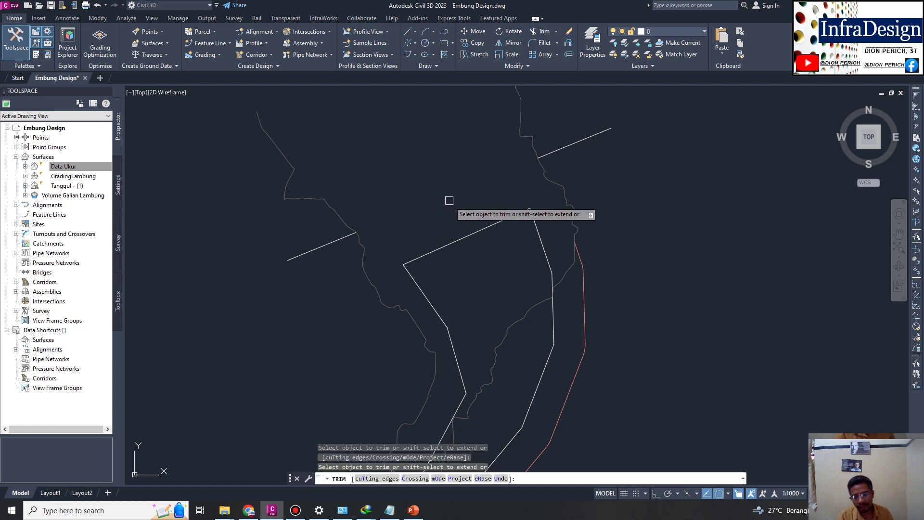
pyautogui.hotkey('ctrl', 'z')
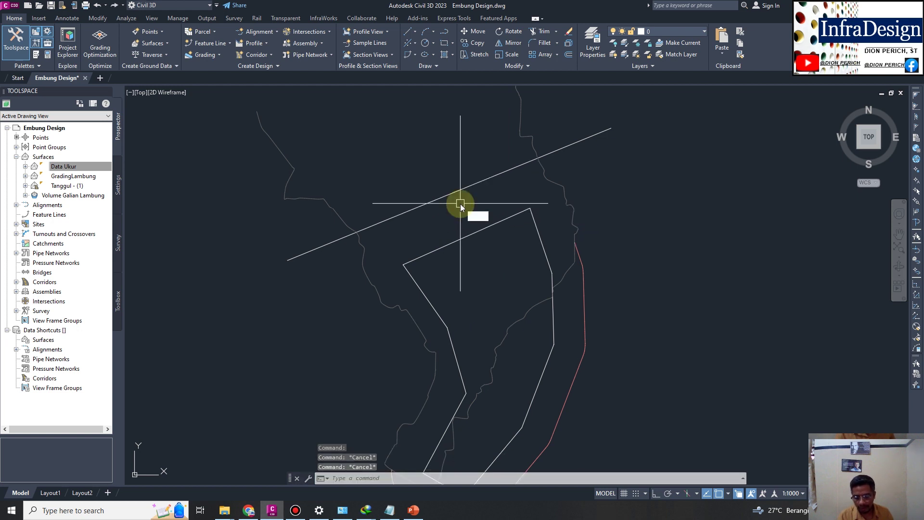
# - Trim the crossing lines with a fence and erase the four leftover pieces
pyautogui.write('tr')
pyautogui.press('Return')
pyautogui.click(522, 137)
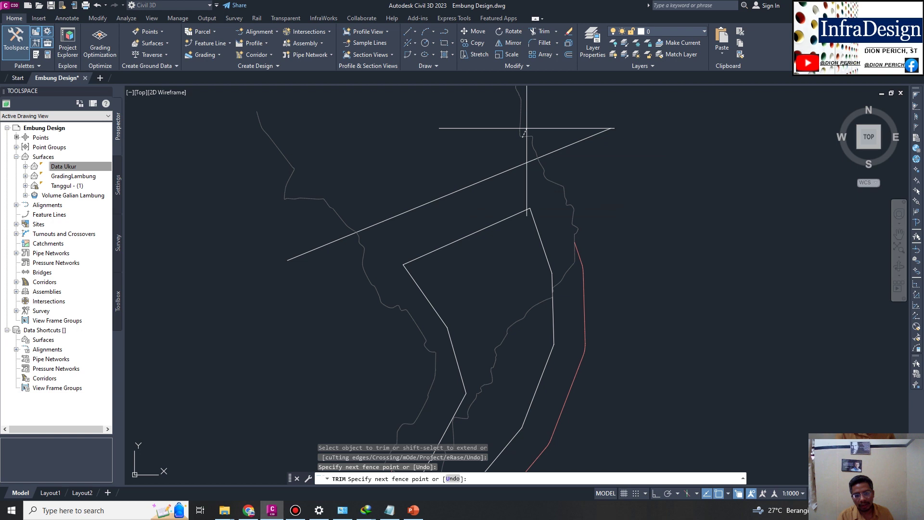
pyautogui.scroll(2, 526, 139)
pyautogui.press('Return')
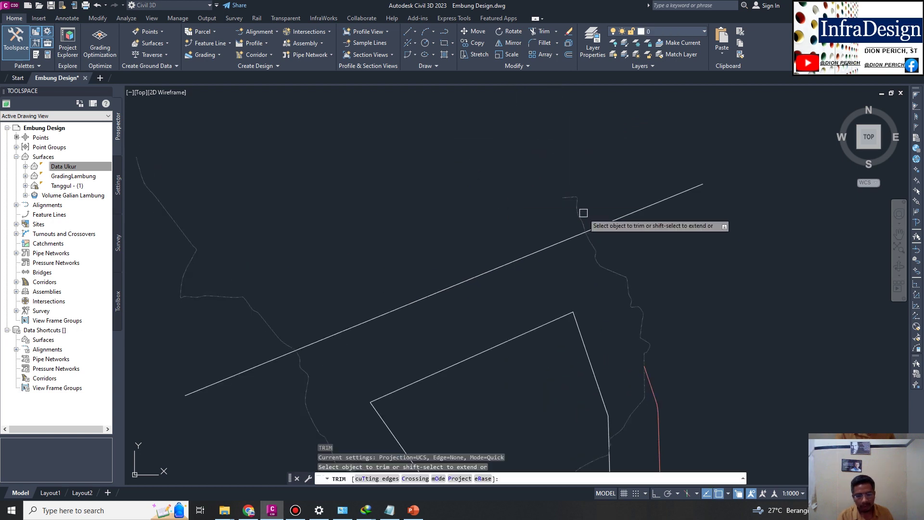
pyautogui.scroll(3, 578, 236)
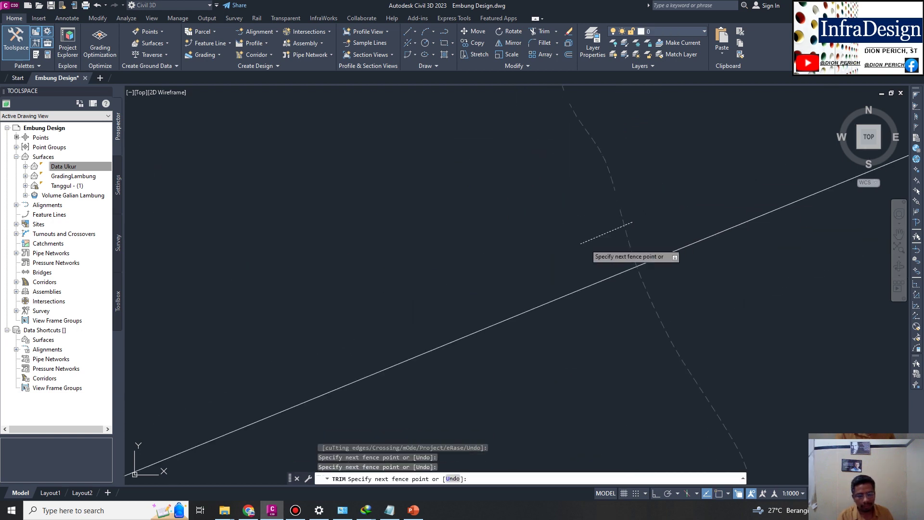
pyautogui.scroll(-3, 696, 174)
pyautogui.press('Escape')
pyautogui.press('Delete')
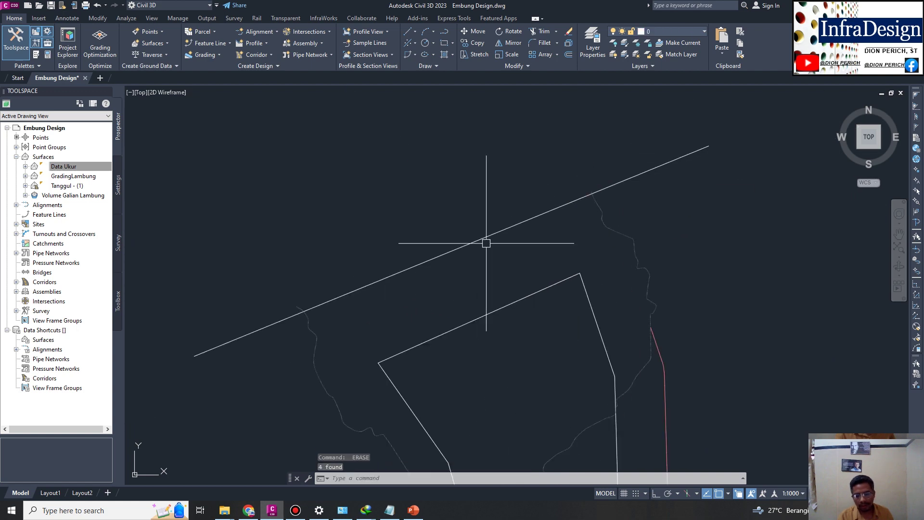
# - Try trimming near the boundary curve and joining the line to it, cancelling both
pyautogui.write('tr')
pyautogui.press('Return')
pyautogui.scroll(3, 557, 227)
pyautogui.scroll(2, 547, 221)
pyautogui.scroll(2, 580, 196)
pyautogui.scroll(-2, 553, 322)
pyautogui.press('Escape')
pyautogui.scroll(-2, 653, 330)
pyautogui.scroll(5, 489, 412)
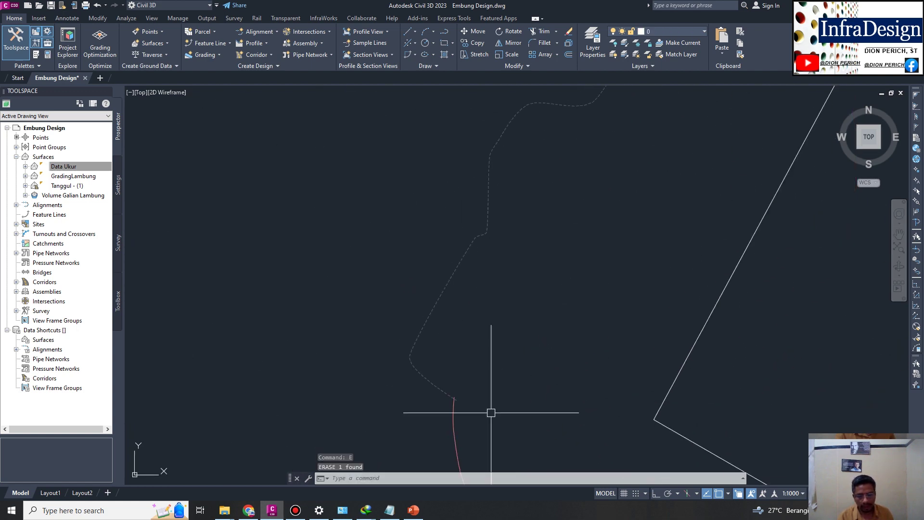
pyautogui.write('j')
pyautogui.press('Return')
pyautogui.scroll(3, 396, 349)
pyautogui.scroll(-3, 640, 321)
pyautogui.press('Escape')
# - Erase the stray line piece near the boundary with E
pyautogui.scroll(2, 719, 352)
pyautogui.scroll(2, 718, 352)
pyautogui.click(625, 200)
pyautogui.write('e')
pyautogui.press('Return')
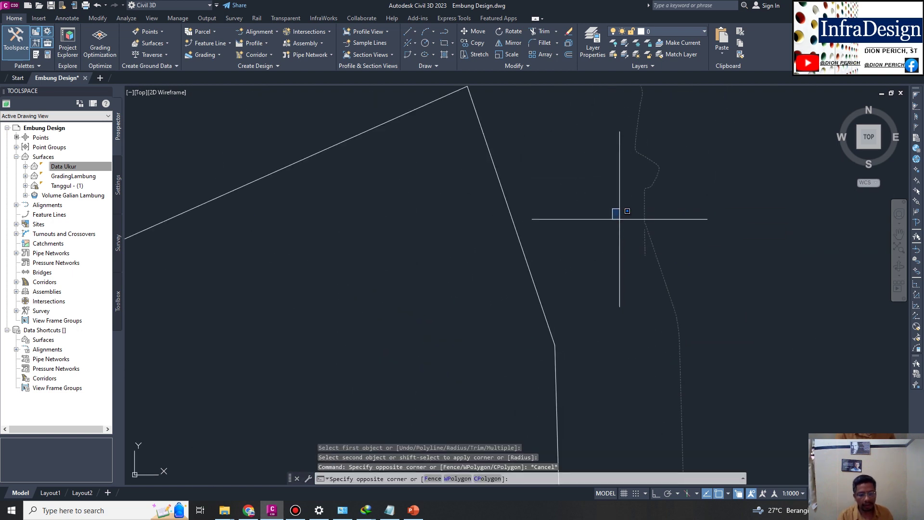
pyautogui.scroll(-3, 575, 241)
pyautogui.scroll(2, 530, 203)
# - Start a fillet, then begin and abandon a new polyline
pyautogui.write('f')
pyautogui.press('Return')
pyautogui.write('r')
pyautogui.press('Return')
pyautogui.click(493, 252)
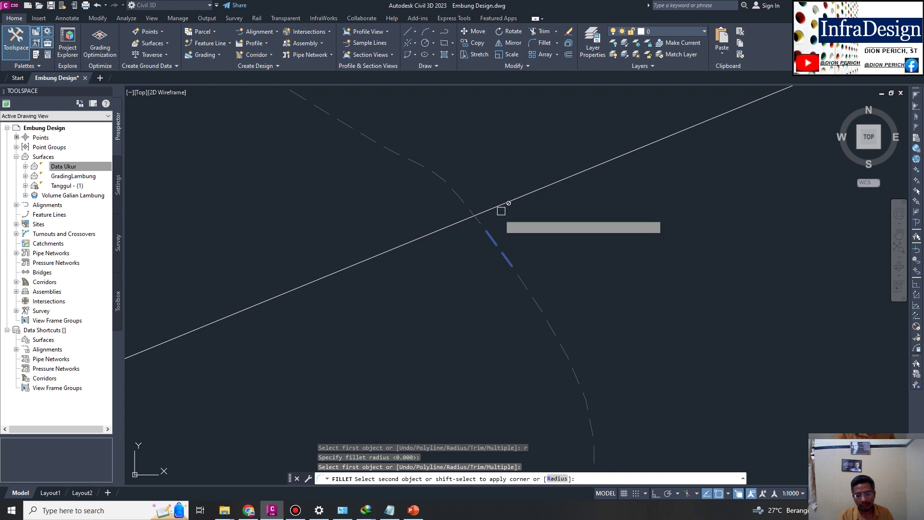
pyautogui.click(512, 200)
pyautogui.write('pl')
pyautogui.press('Return')
pyautogui.click(481, 229)
pyautogui.press('Escape')
# - Select the long top boundary line and inspect its properties
pyautogui.scroll(3, 576, 263)
pyautogui.moveTo(576, 262); pyautogui.dragTo(553, 192, button='middle')
pyautogui.click(626, 183)
pyautogui.click(653, 237)
pyautogui.rightClick(617, 208)
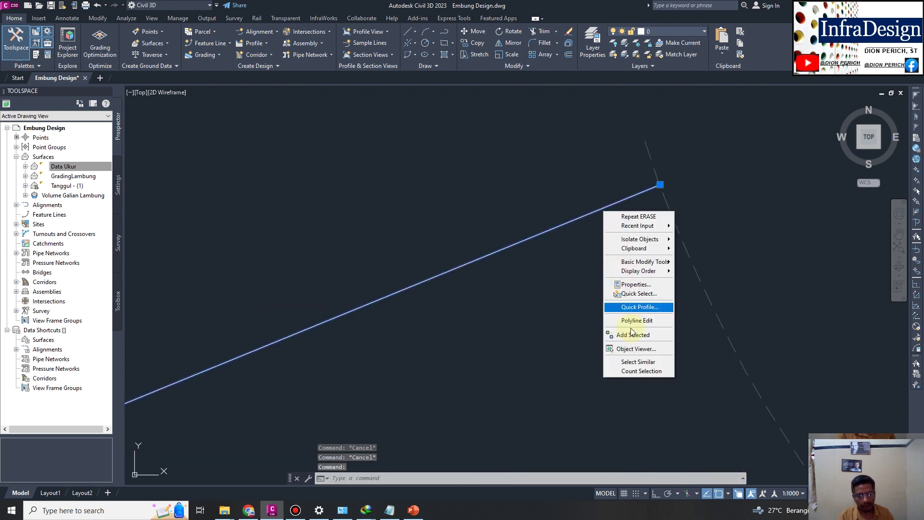
pyautogui.click(635, 367)
pyautogui.press('Escape')
pyautogui.press('Escape')
pyautogui.moveTo(726, 194); pyautogui.dragTo(439, 304, button='middle')
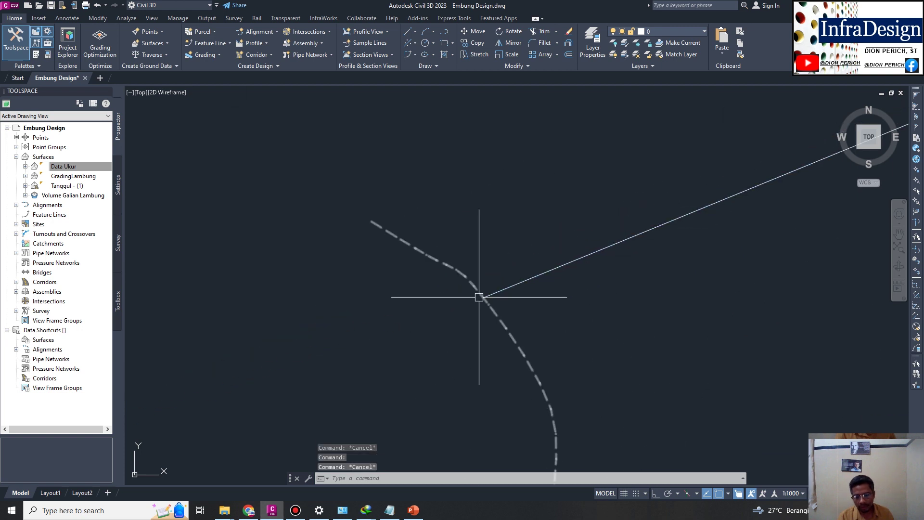
# - Fillet the top line into the boundary curve with a zero radius
pyautogui.write('f')
pyautogui.press('Return')
pyautogui.write('r')
pyautogui.press('Return')
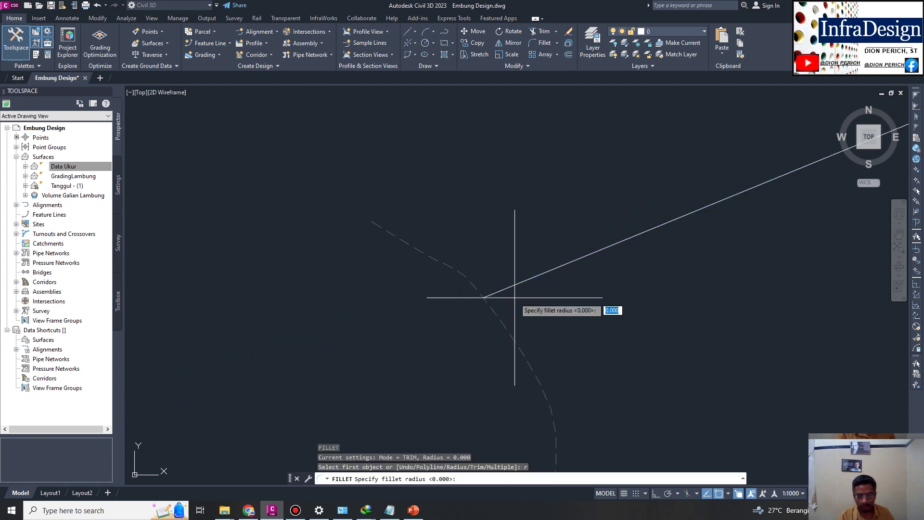
pyautogui.press('Return')
pyautogui.click(497, 316)
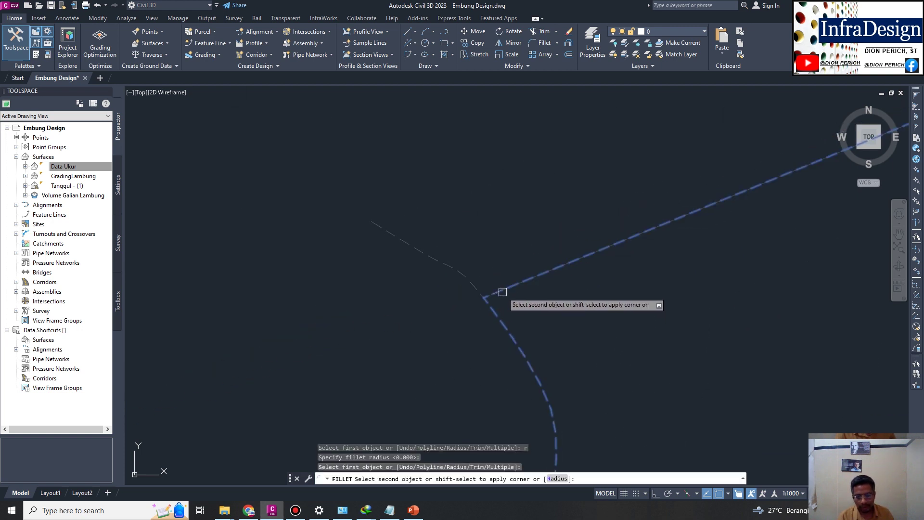
pyautogui.scroll(-3, 503, 290)
pyautogui.scroll(-3, 438, 310)
pyautogui.press('Escape')
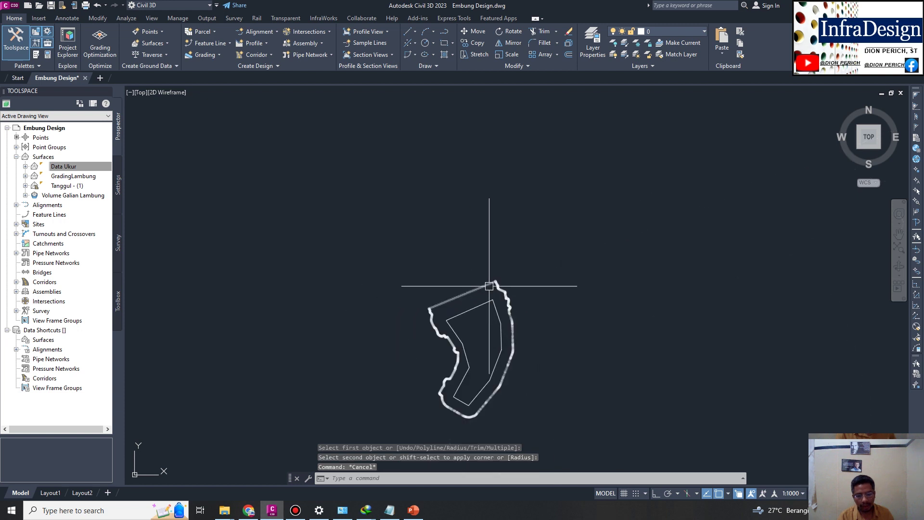
# - Check the outer boundary, then select the inner reservoir outline
pyautogui.click(482, 288)
pyautogui.press('Escape')
pyautogui.scroll(4, 554, 226)
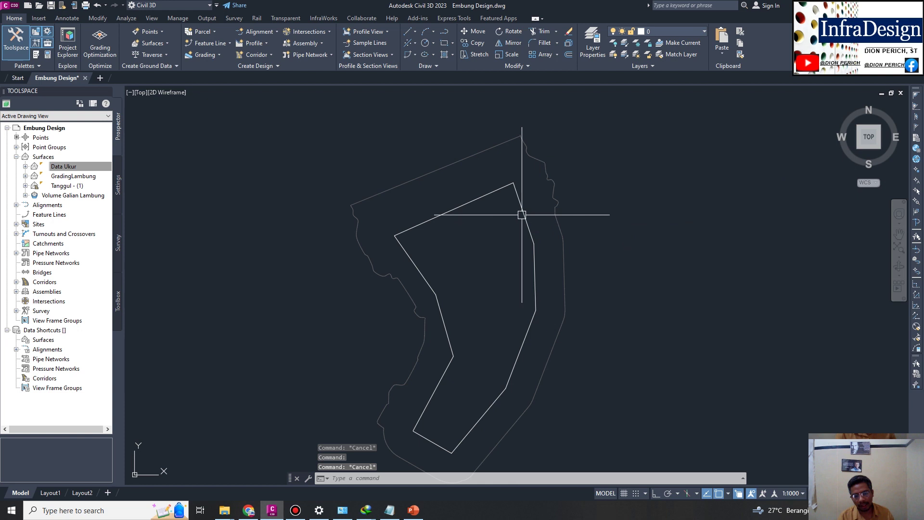
pyautogui.click(483, 198)
pyautogui.press('Escape')
pyautogui.scroll(-2, 458, 206)
pyautogui.scroll(-2, 462, 201)
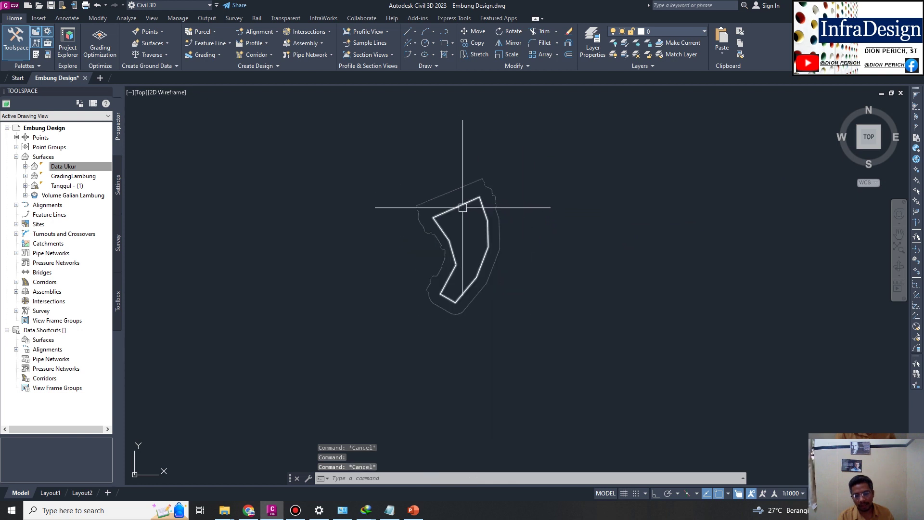
pyautogui.click(462, 204)
# - LIST the inner outline and mark its 8026.320 area value
pyautogui.write('li')
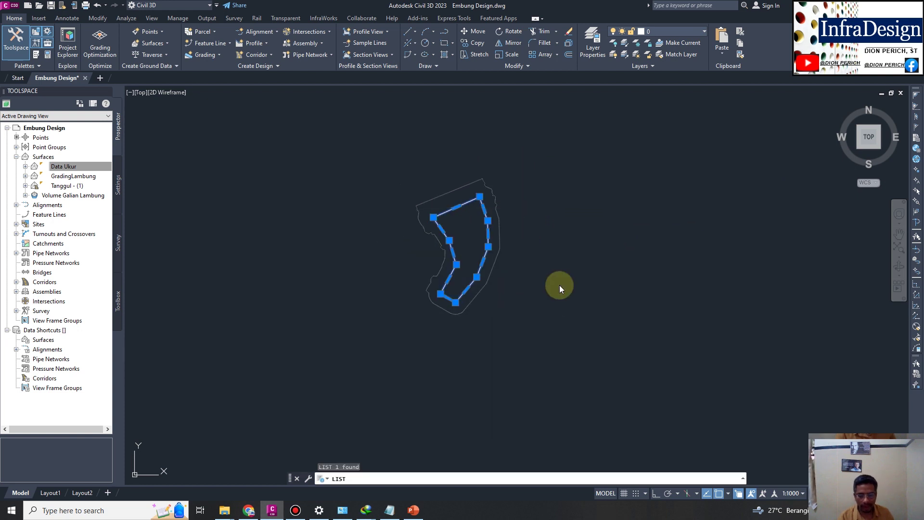
pyautogui.press('Return')
pyautogui.click(449, 417)
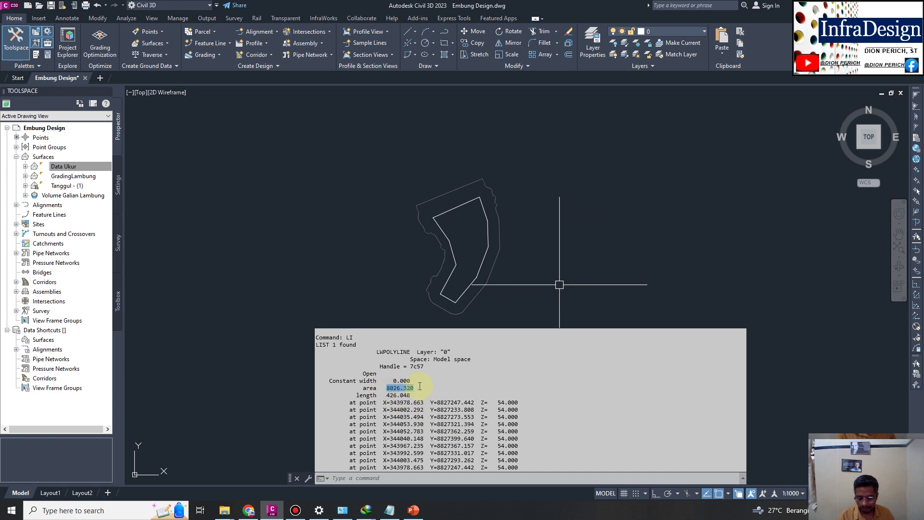
# - Start a blank Excel workbook with the first area, 8026.32, in cell B2
pyautogui.click(4, 513)
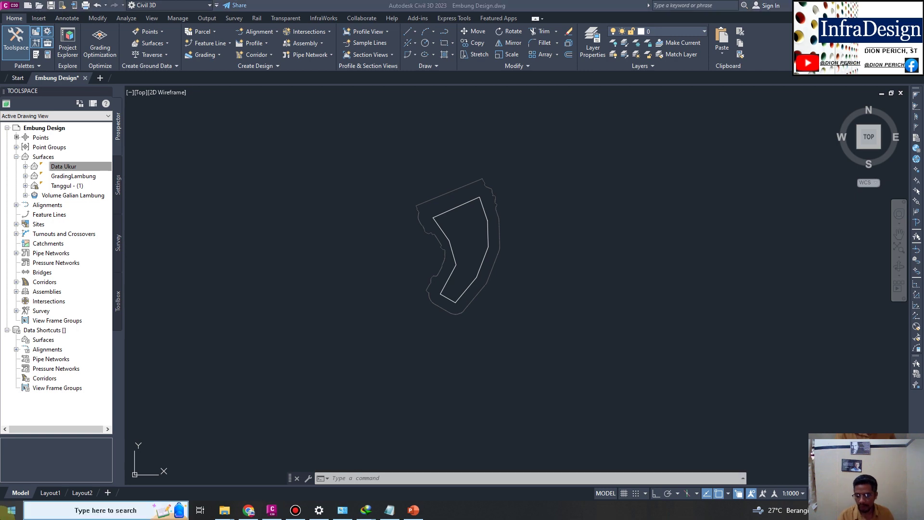
pyautogui.write('exc')
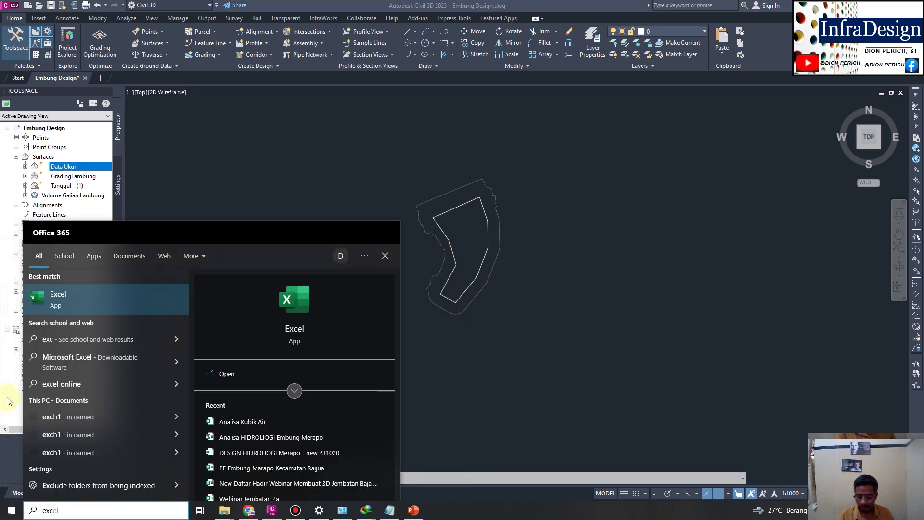
pyautogui.click(86, 308)
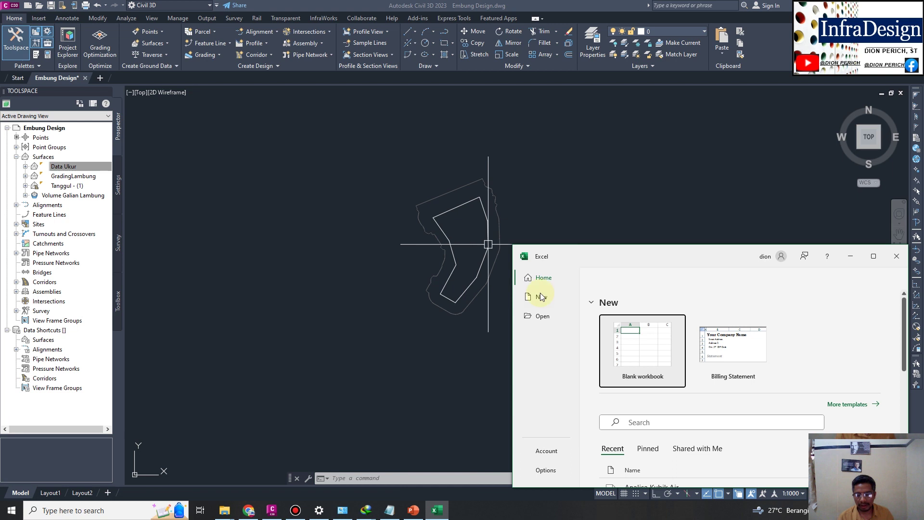
pyautogui.click(651, 355)
pyautogui.click(589, 375)
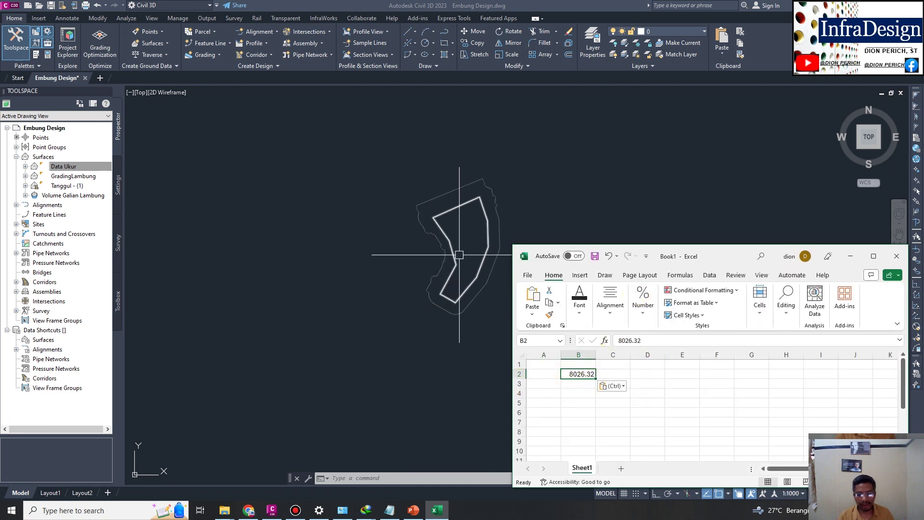
# - LIST the outer boundary polyline and read its 17895.167 area in the history
pyautogui.click(418, 203)
pyautogui.scroll(3, 420, 202)
pyautogui.write('li')
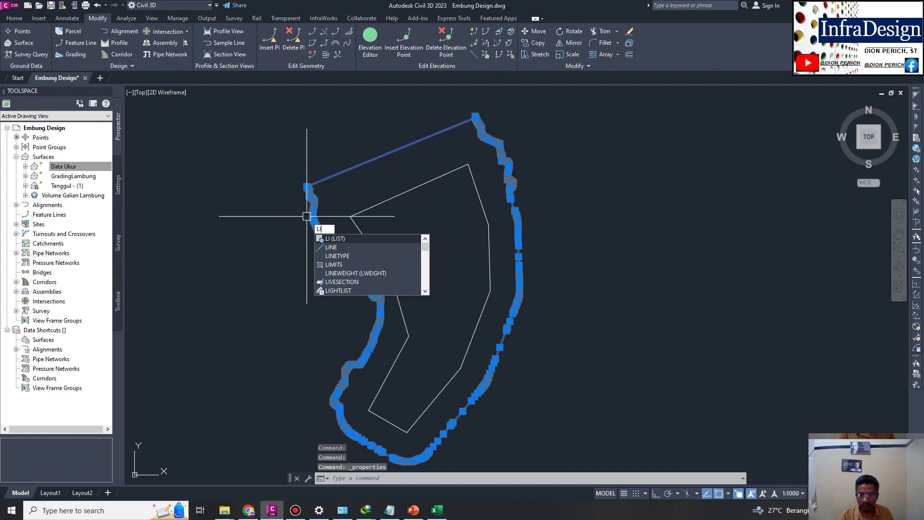
pyautogui.press('Return')
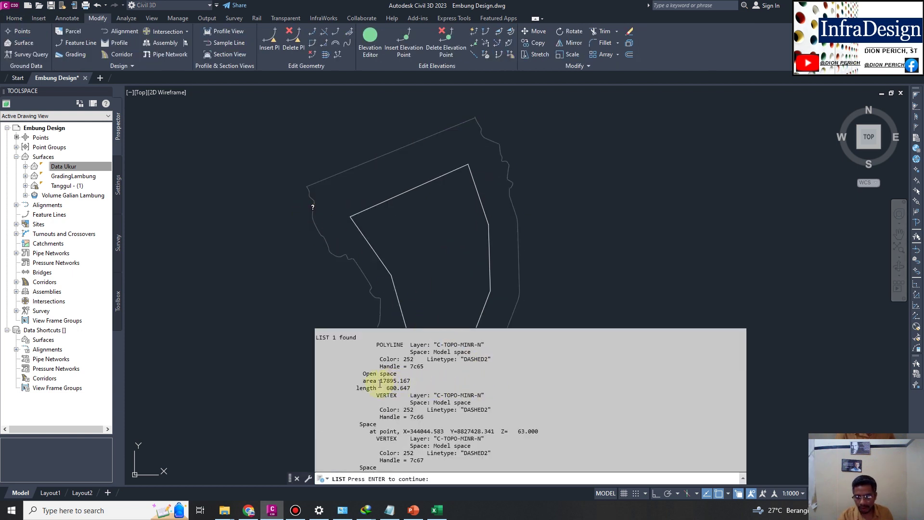
pyautogui.scroll(-6, 383, 384)
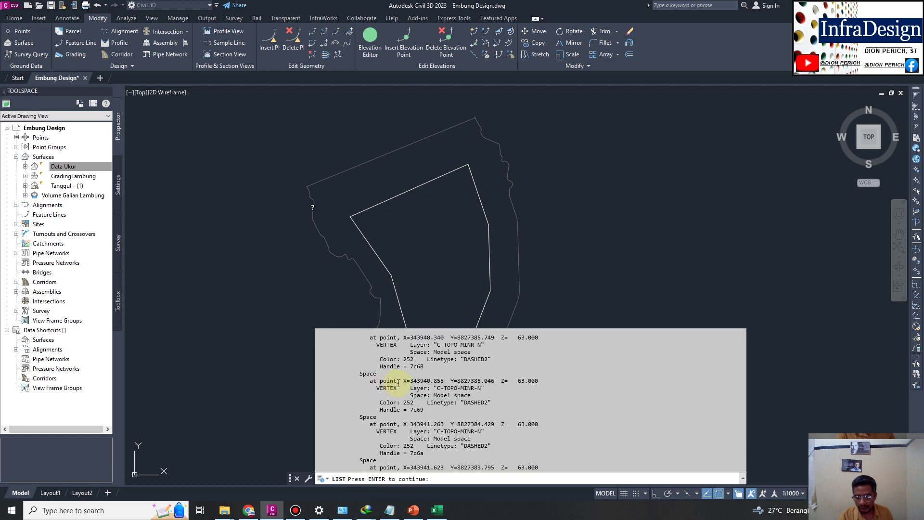
pyautogui.scroll(2, 424, 392)
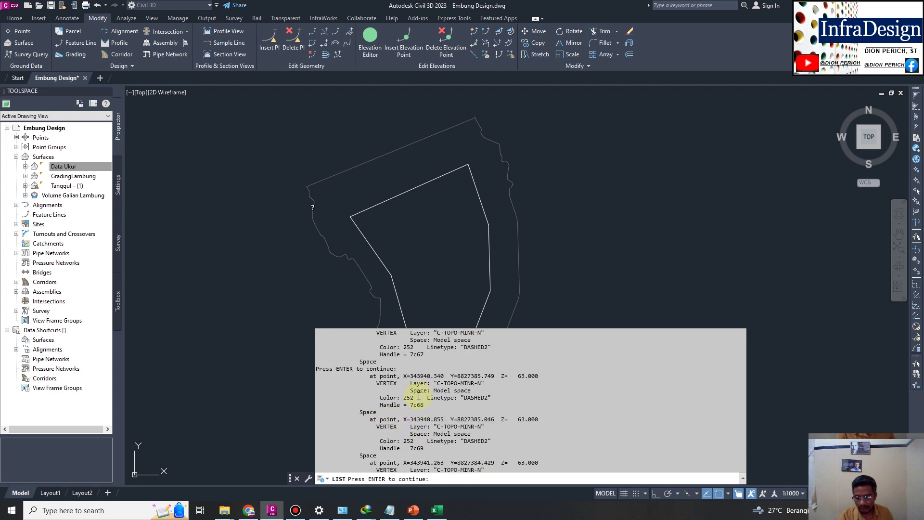
pyautogui.scroll(1, 419, 396)
pyautogui.scroll(2, 419, 397)
pyautogui.scroll(2, 419, 396)
pyautogui.scroll(1, 419, 397)
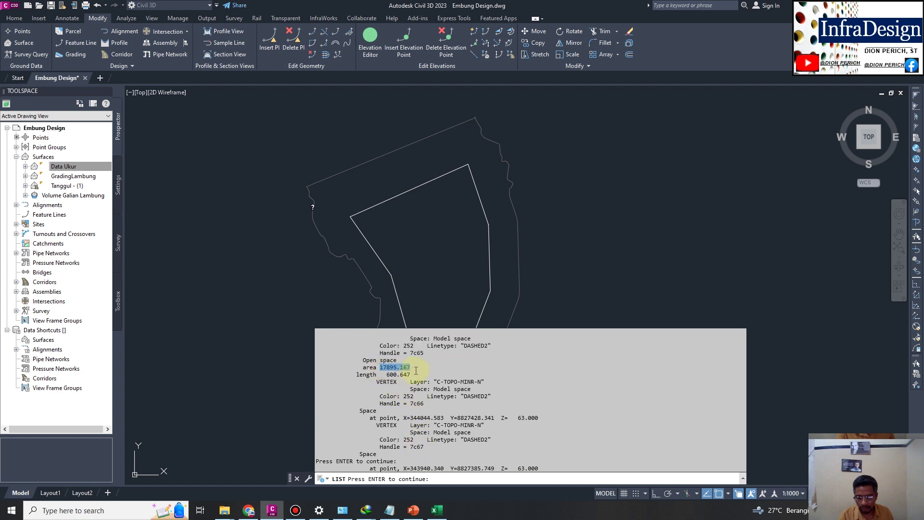
pyautogui.click(437, 510)
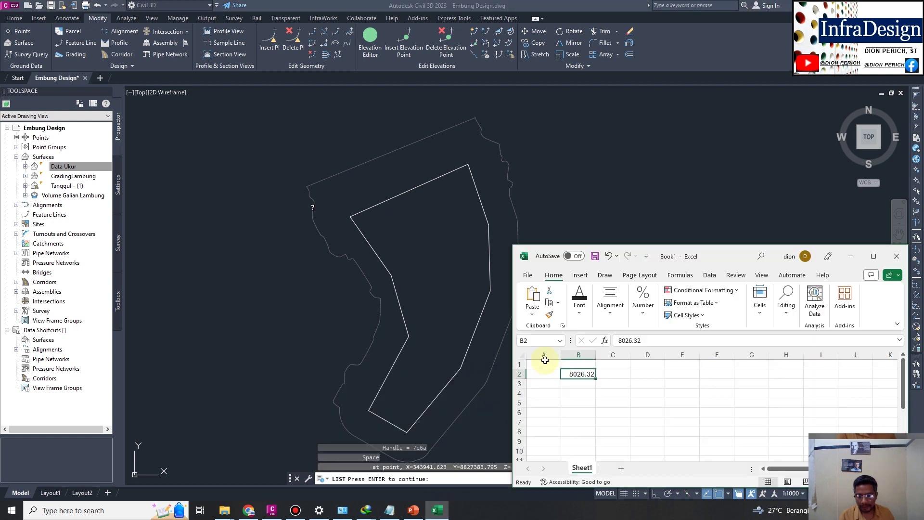
# - Enter the second area 17895.17 in C2 and sum both areas in E2 (=B2+C2)
pyautogui.click(611, 378)
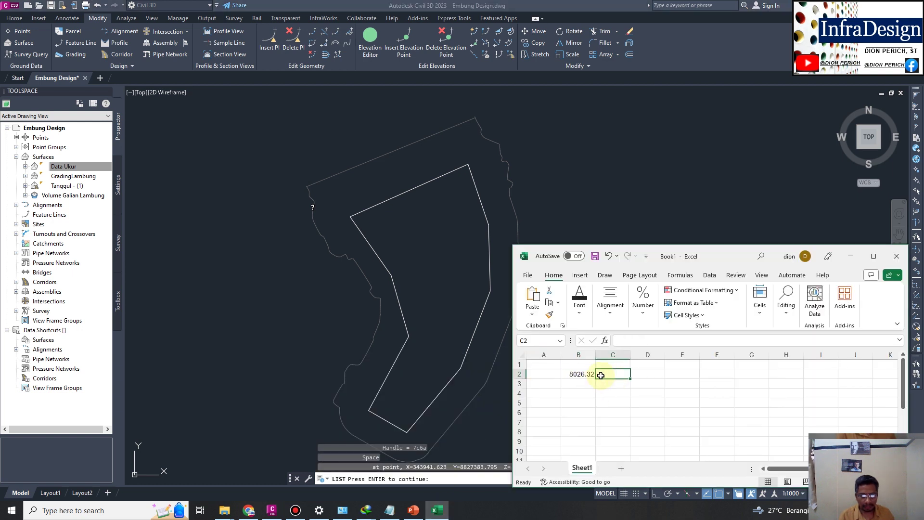
pyautogui.click(657, 375)
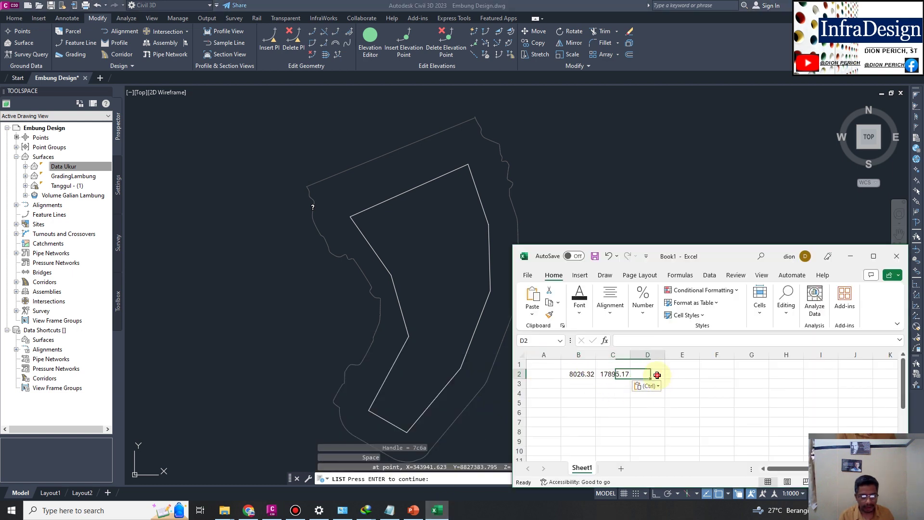
pyautogui.click(677, 378)
pyautogui.write('=')
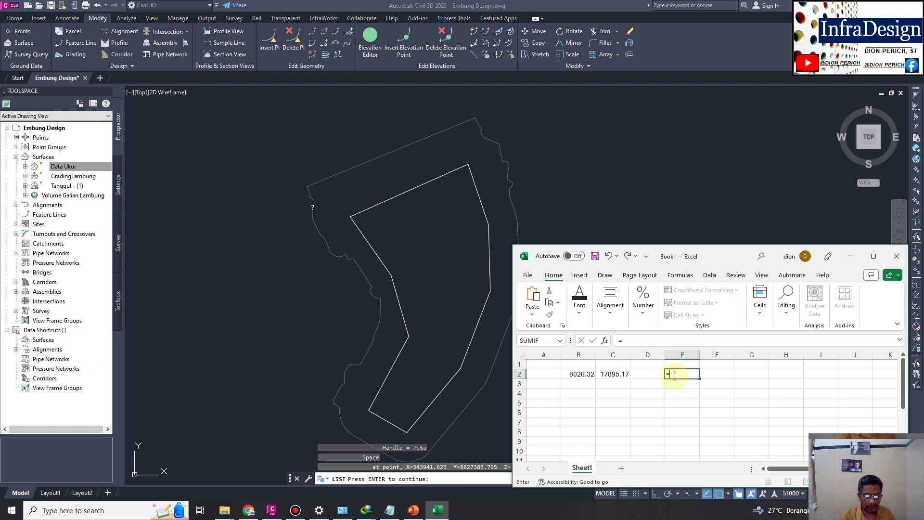
pyautogui.click(576, 376)
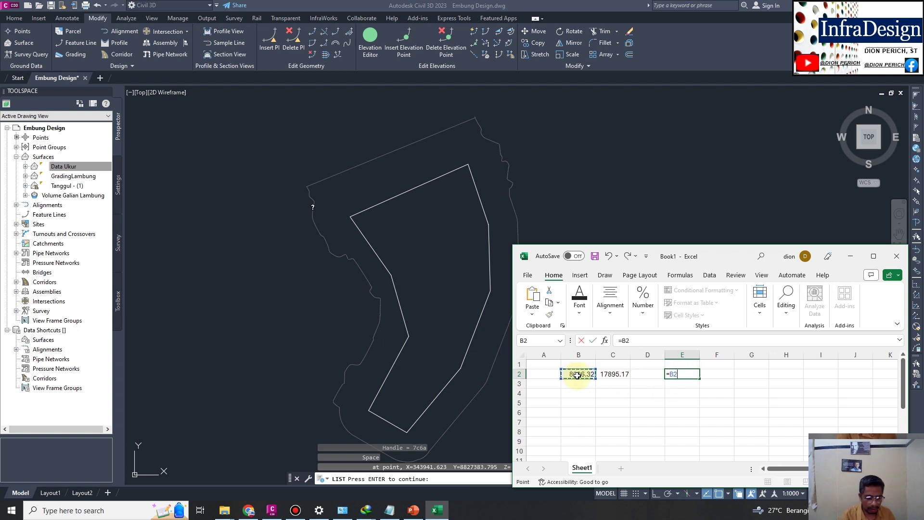
pyautogui.press('Return')
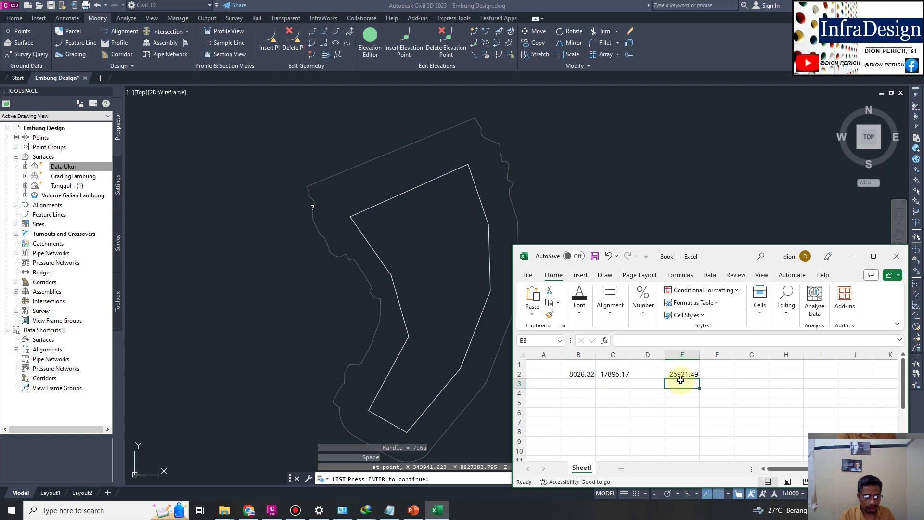
# - Average the areas in F2 (=E2/2), enter depth 13 in G2, compute H2 =F2*G2
pyautogui.click(709, 377)
pyautogui.write('=')
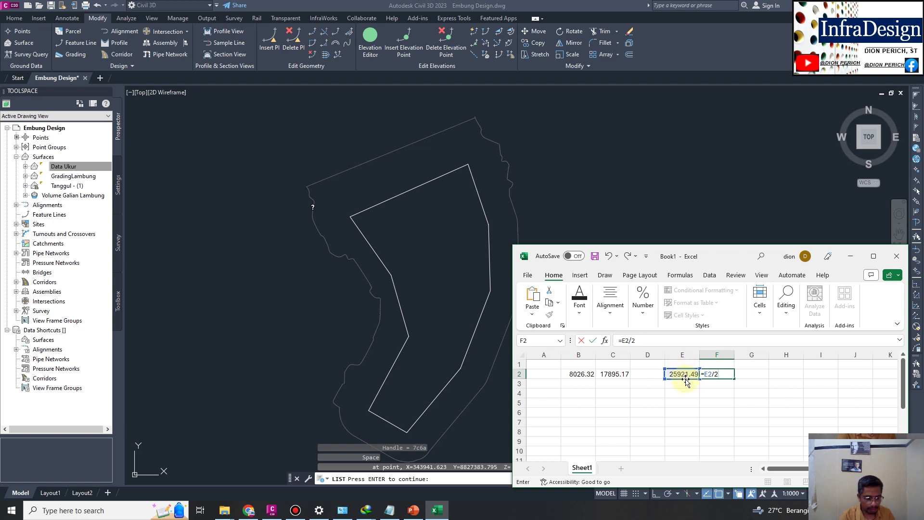
pyautogui.press('Return')
pyautogui.click(745, 373)
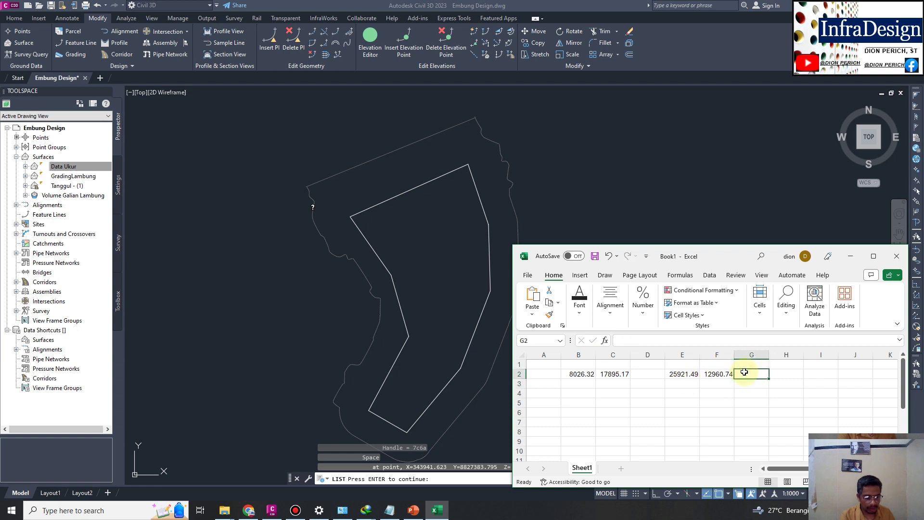
pyautogui.write('13')
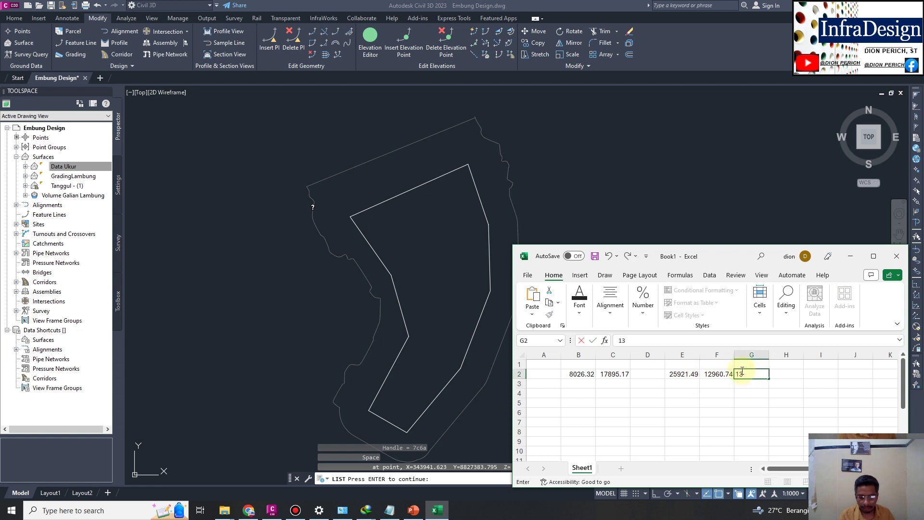
pyautogui.click(778, 376)
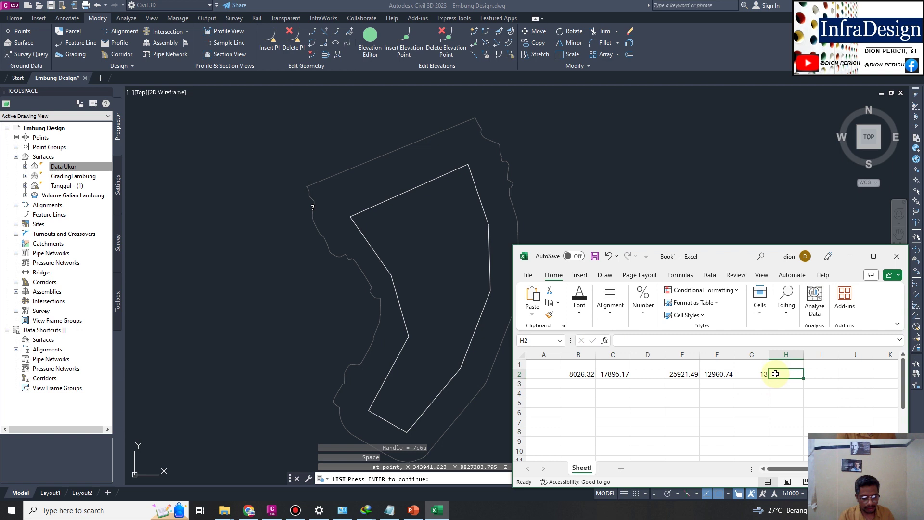
pyautogui.write('=')
pyautogui.click(717, 374)
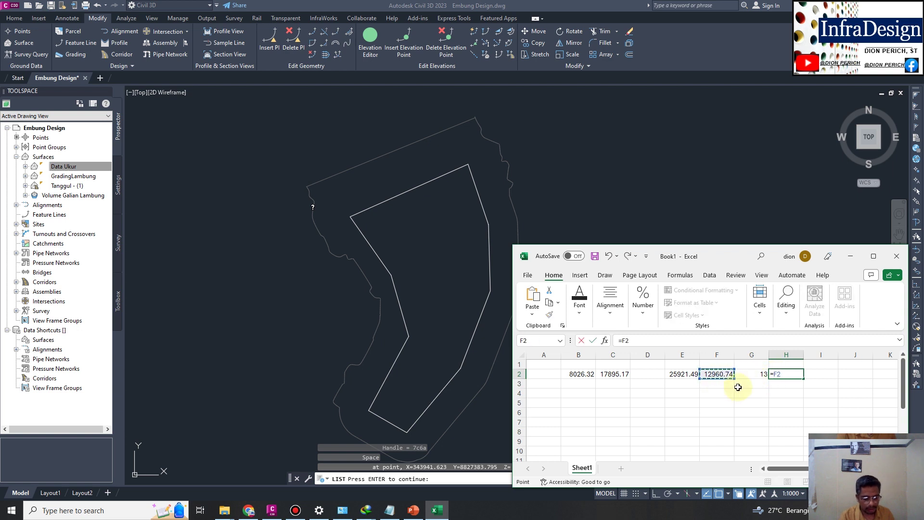
pyautogui.click(753, 375)
pyautogui.press('Return')
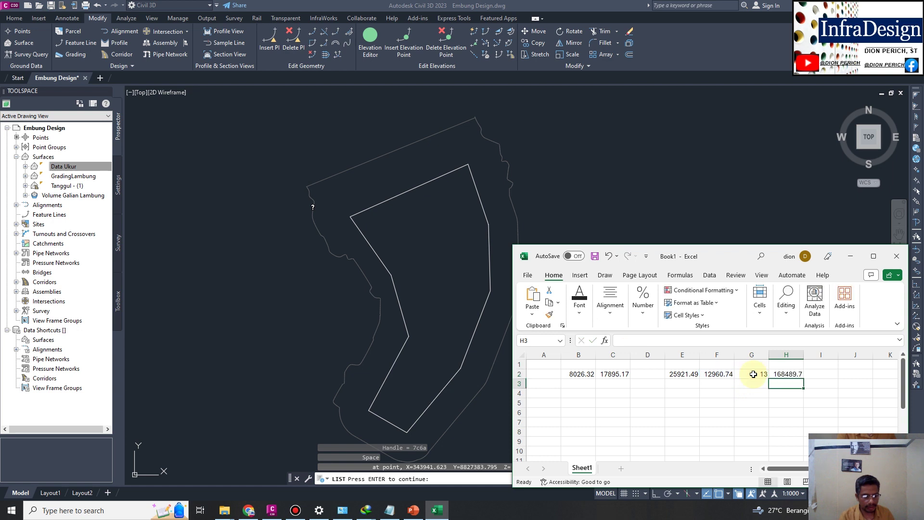
# - Apply comma style to the 168,489.67 volume in H2 and label it m3 in I2
pyautogui.click(789, 376)
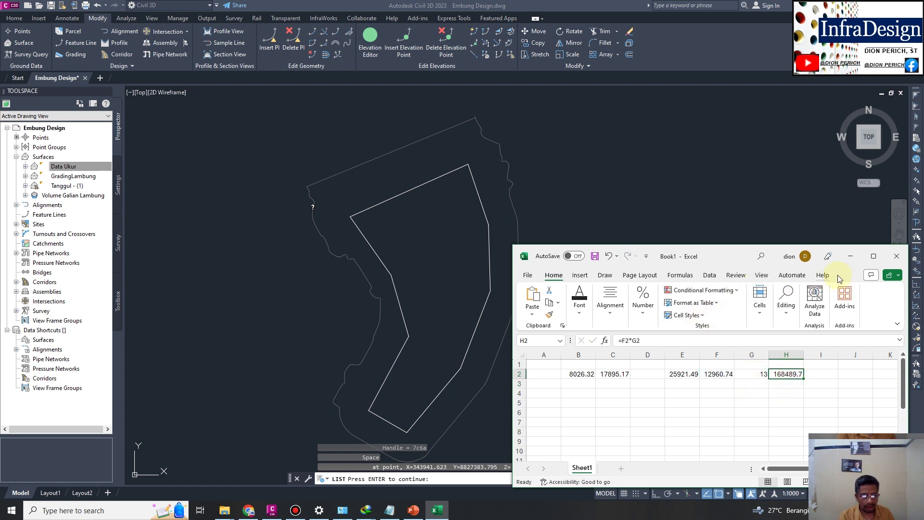
pyautogui.moveTo(739, 256)
pyautogui.mouseDown()
pyautogui.moveTo(653, 149)
pyautogui.moveTo(681, 128)
pyautogui.mouseUp()
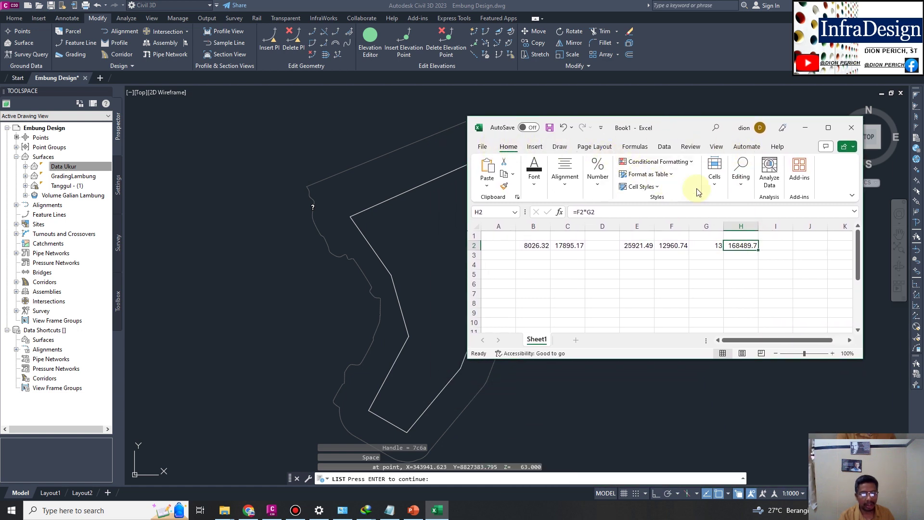
pyautogui.click(598, 184)
pyautogui.click(625, 228)
pyautogui.click(755, 255)
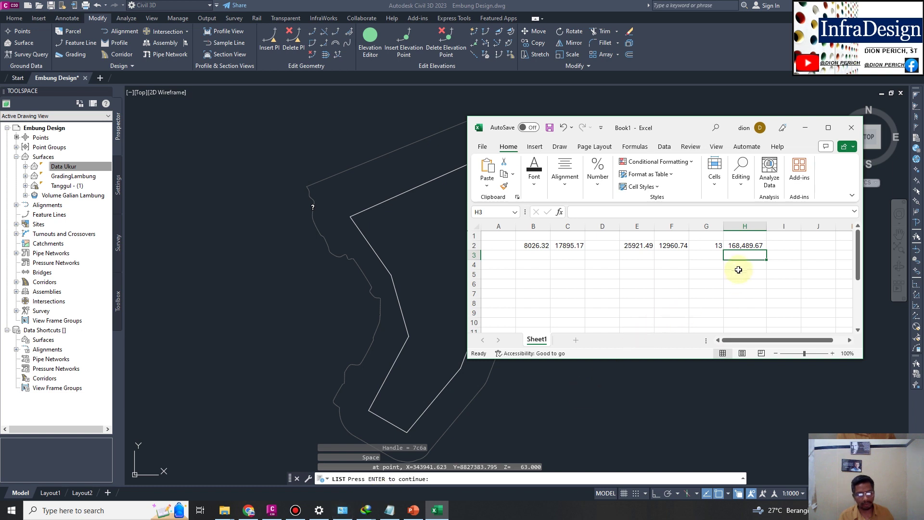
pyautogui.click(780, 242)
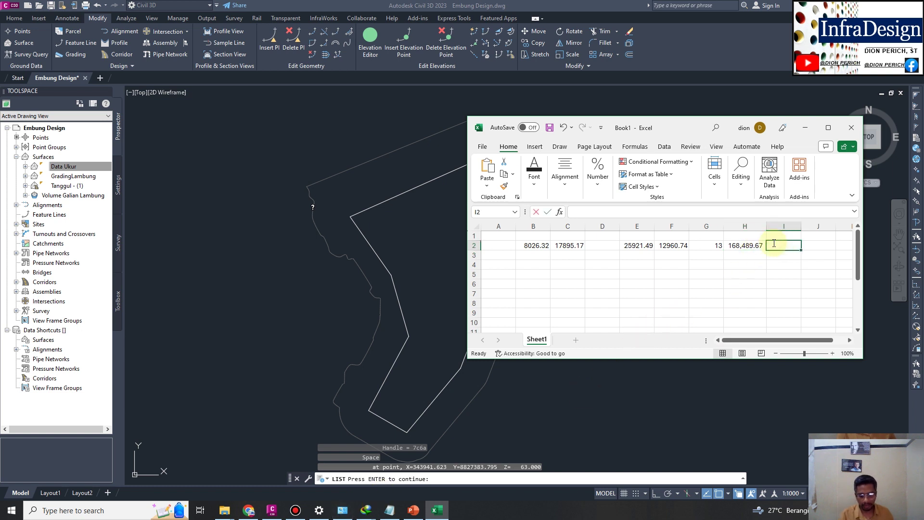
pyautogui.write('m3')
pyautogui.click(751, 284)
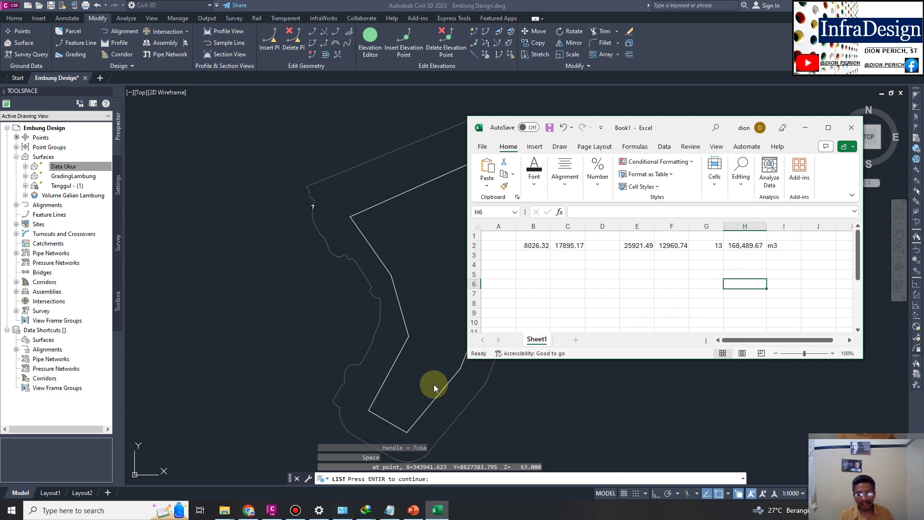
pyautogui.click(413, 510)
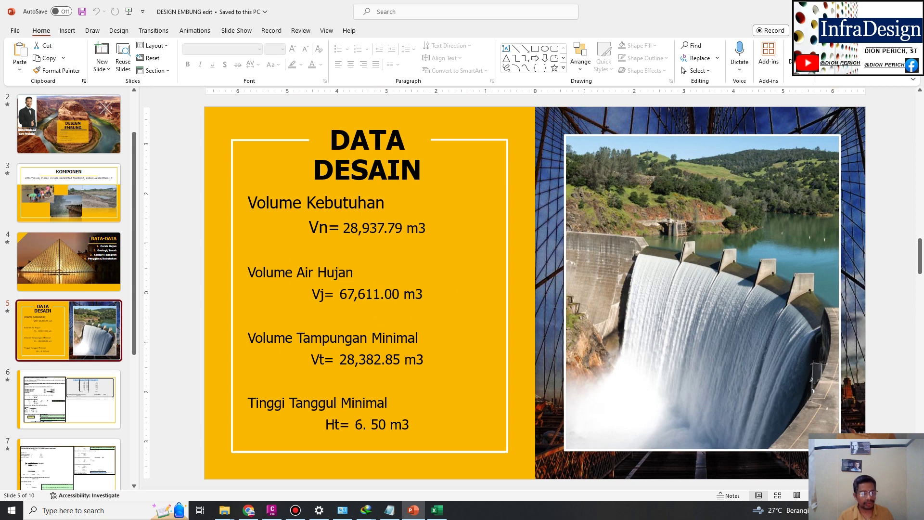
pyautogui.hotkey('alt', 'Tab')
pyautogui.click(746, 245)
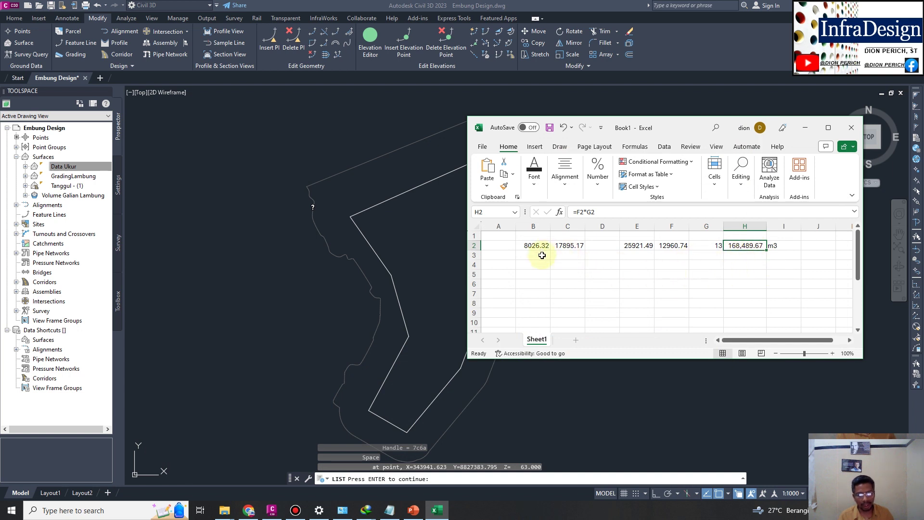
pyautogui.click(805, 127)
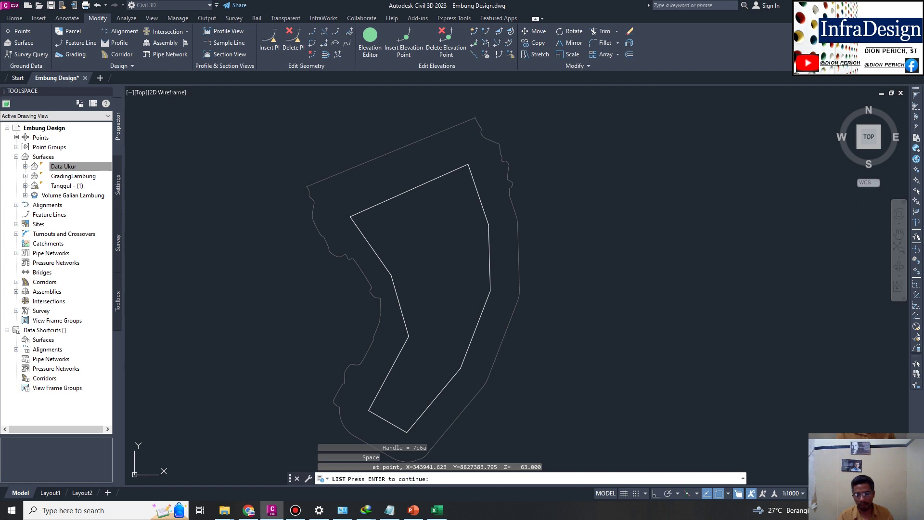
# - Cancel the LIST command and zoom out to centre the whole embung surface
pyautogui.press('Escape')
pyautogui.scroll(-10, 440, 324)
pyautogui.scroll(3, 564, 323)
pyautogui.scroll(2, 547, 318)
pyautogui.scroll(2, 533, 324)
pyautogui.scroll(3, 481, 289)
pyautogui.moveTo(566, 295); pyautogui.dragTo(483, 236, button='middle')
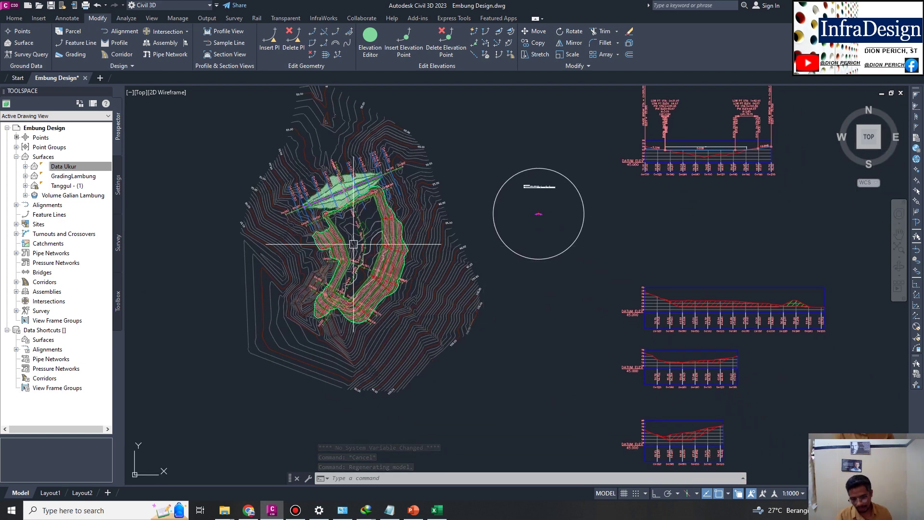
# - Frame the embung site together with the dam profile and Potongan 1_Embung section views
pyautogui.scroll(2, 355, 240)
pyautogui.moveTo(434, 233); pyautogui.dragTo(442, 285, button='middle')
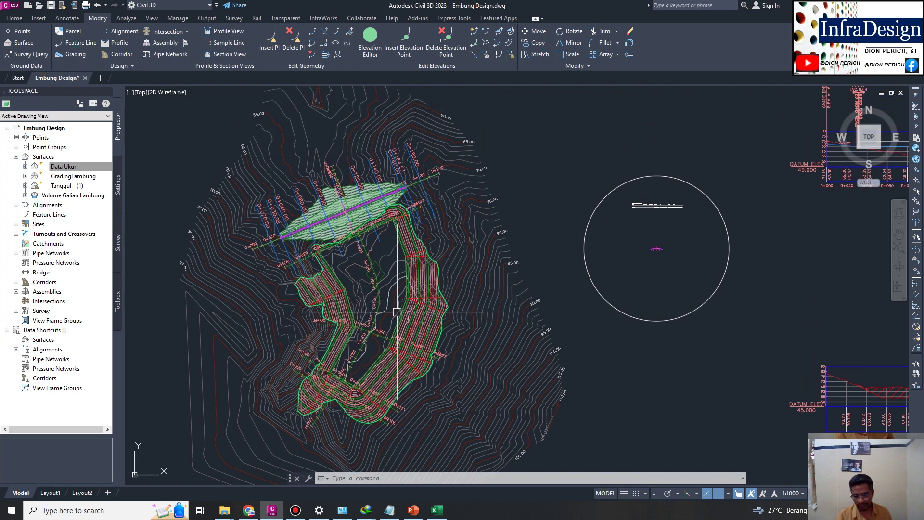
pyautogui.scroll(-2, 435, 304)
pyautogui.moveTo(434, 305); pyautogui.dragTo(386, 289, button='middle')
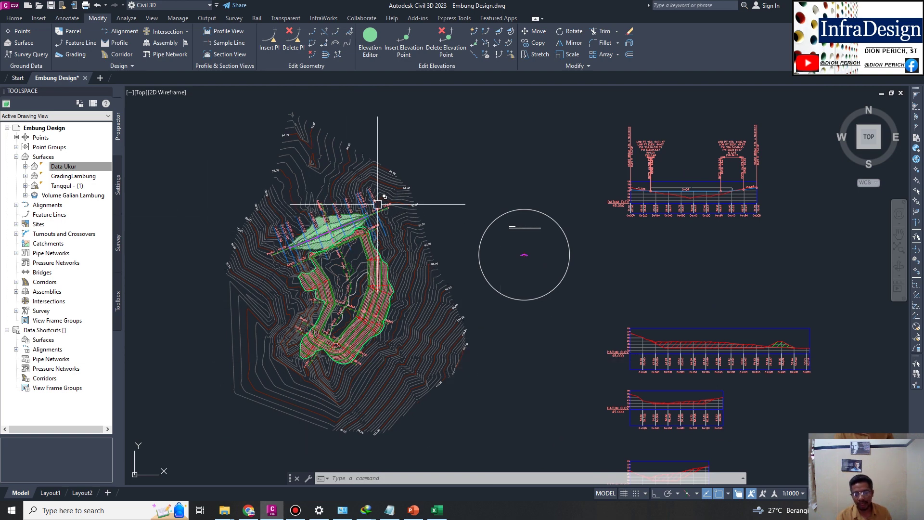
pyautogui.scroll(2, 380, 202)
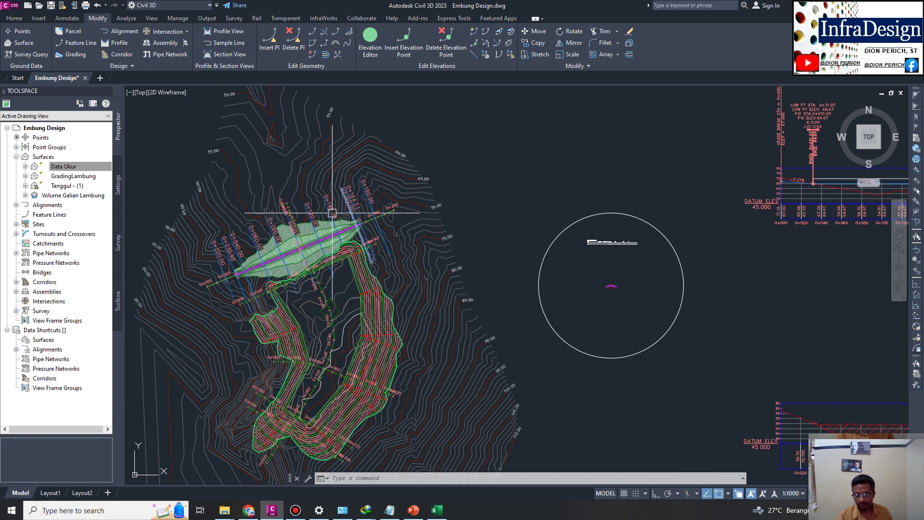
pyautogui.scroll(-3, 366, 200)
pyautogui.scroll(1, 357, 199)
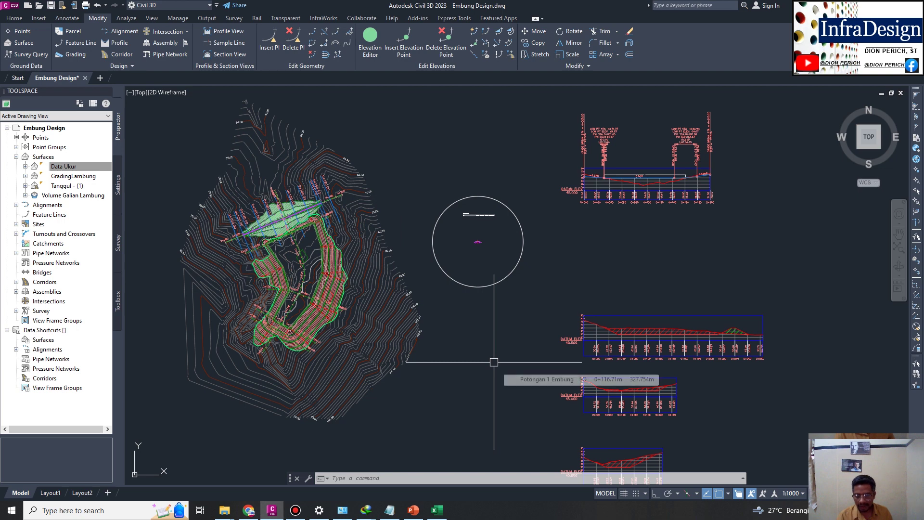
pyautogui.moveTo(706, 300); pyautogui.dragTo(655, 271, button='middle')
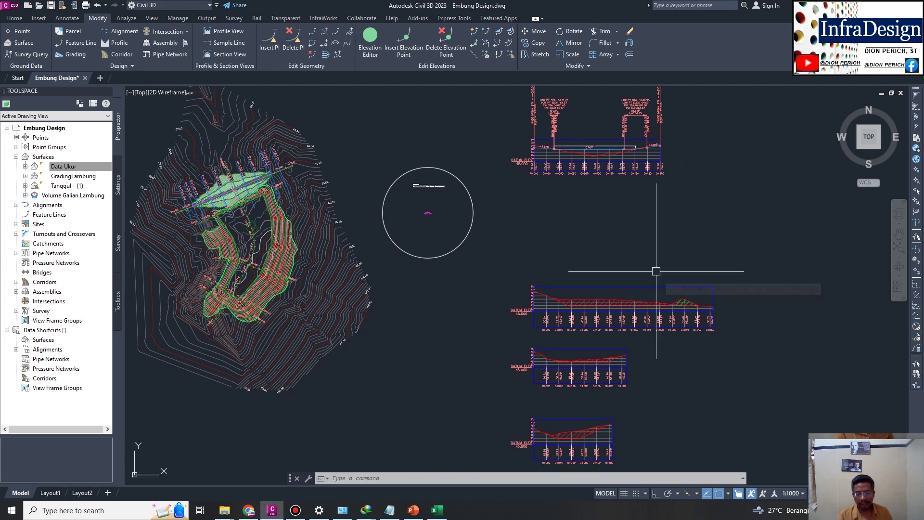